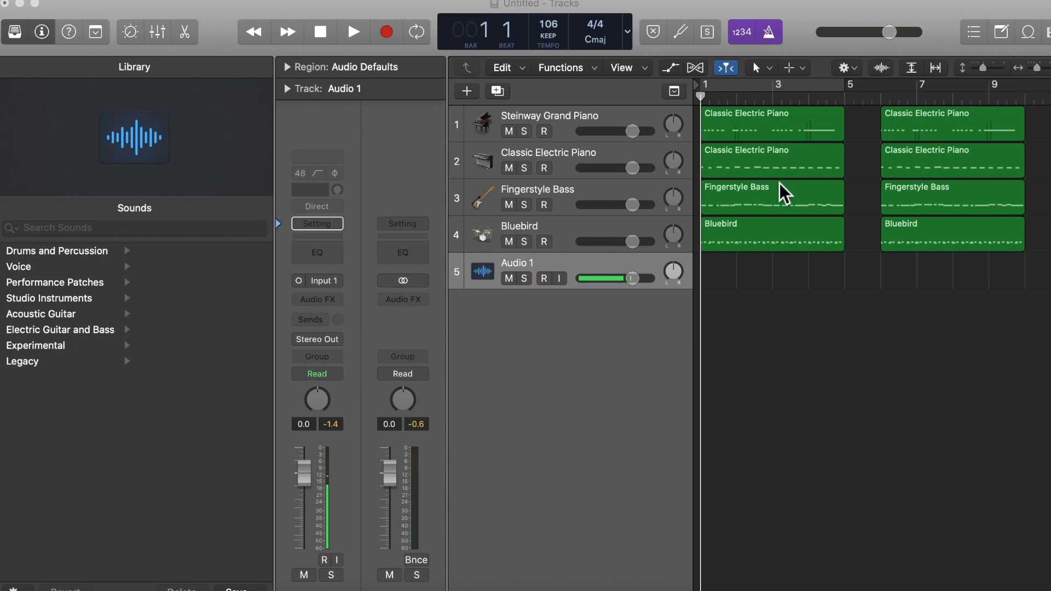
- Go through the Steinway Grand Piano, Classic Electric Piano, Fingerstyle Bass and Bluebird tracks, and listen to the opening four-bar passage
{"action": "left_click", "coordinate": [622, 127]}
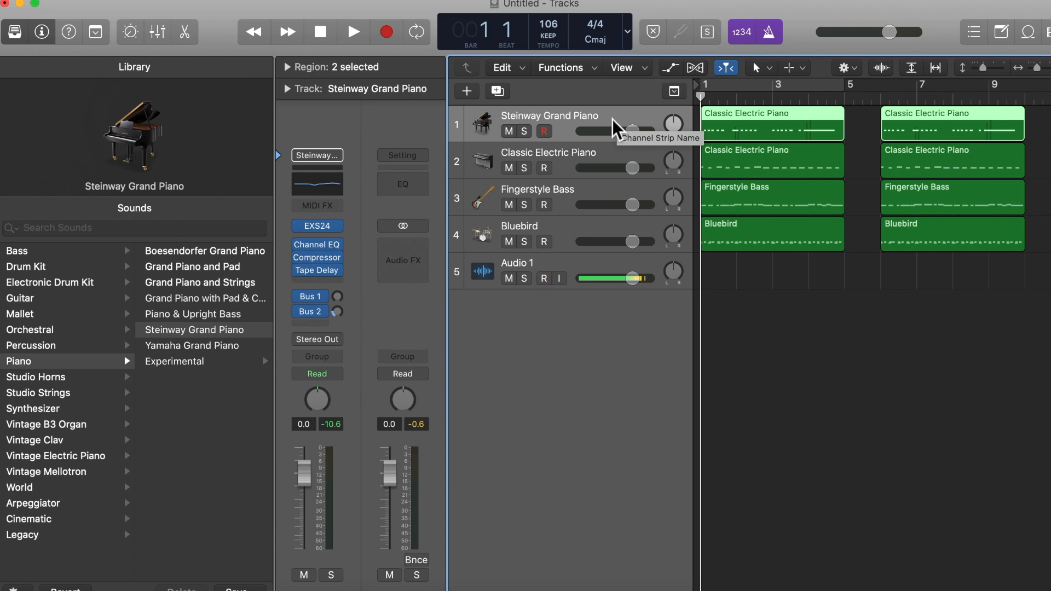
{"action": "left_click", "coordinate": [577, 164]}
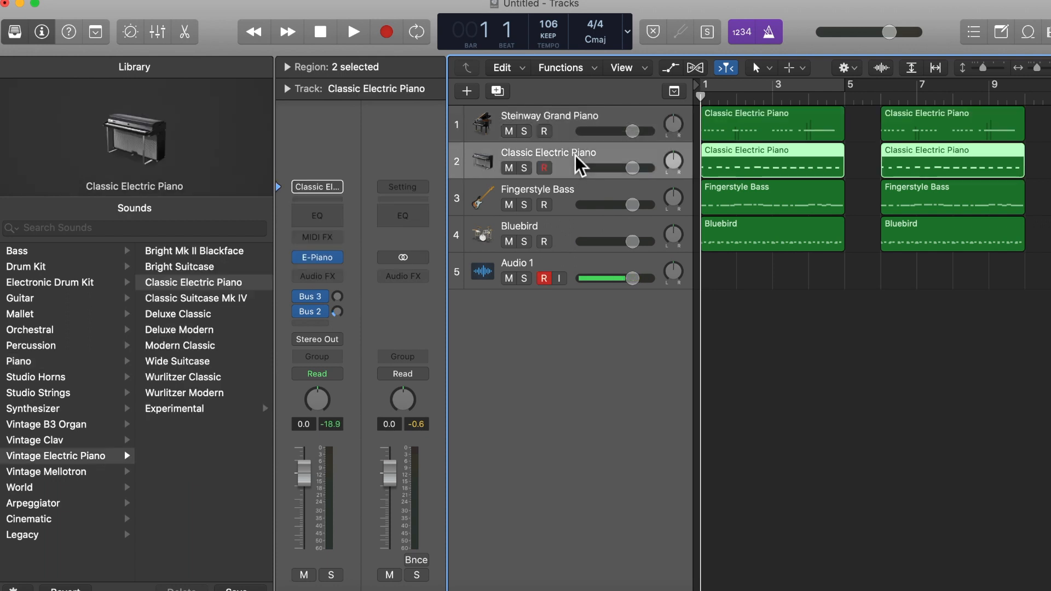
{"action": "left_click", "coordinate": [572, 207]}
{"action": "left_click", "coordinate": [569, 238]}
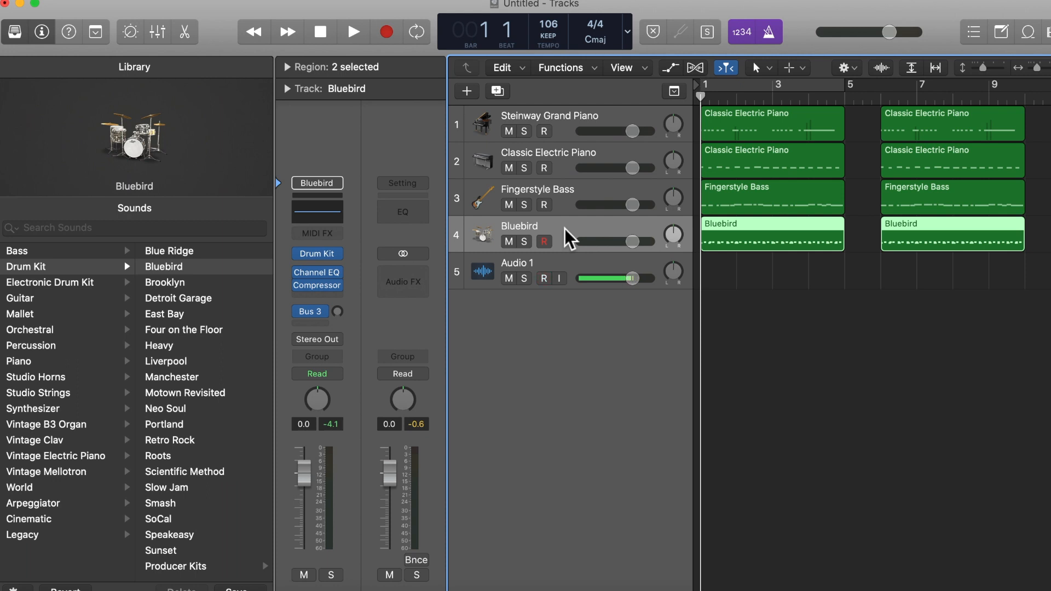
{"action": "key", "text": "space"}
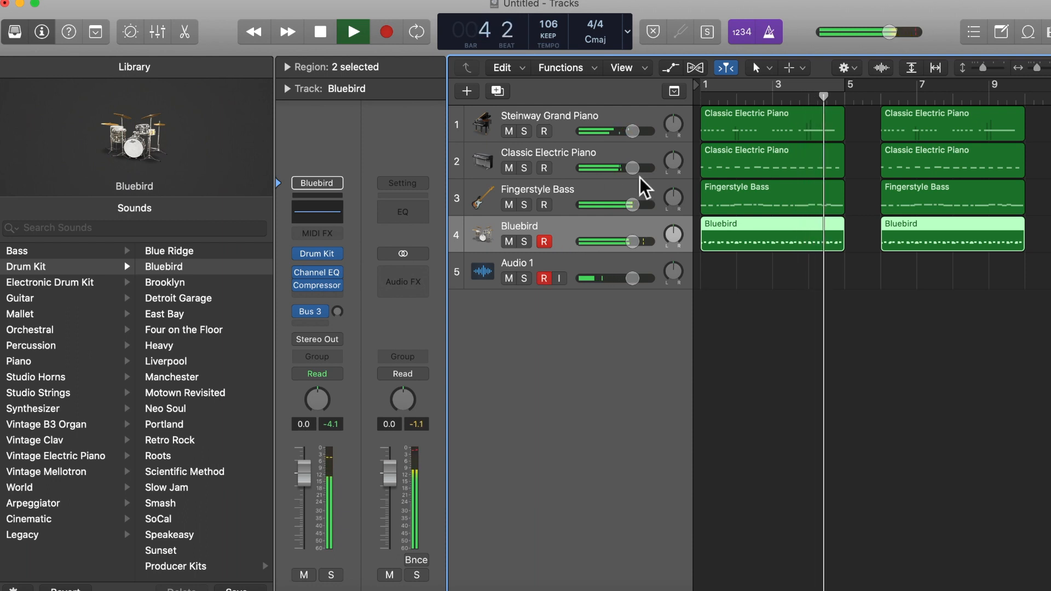
{"action": "key", "text": "space"}
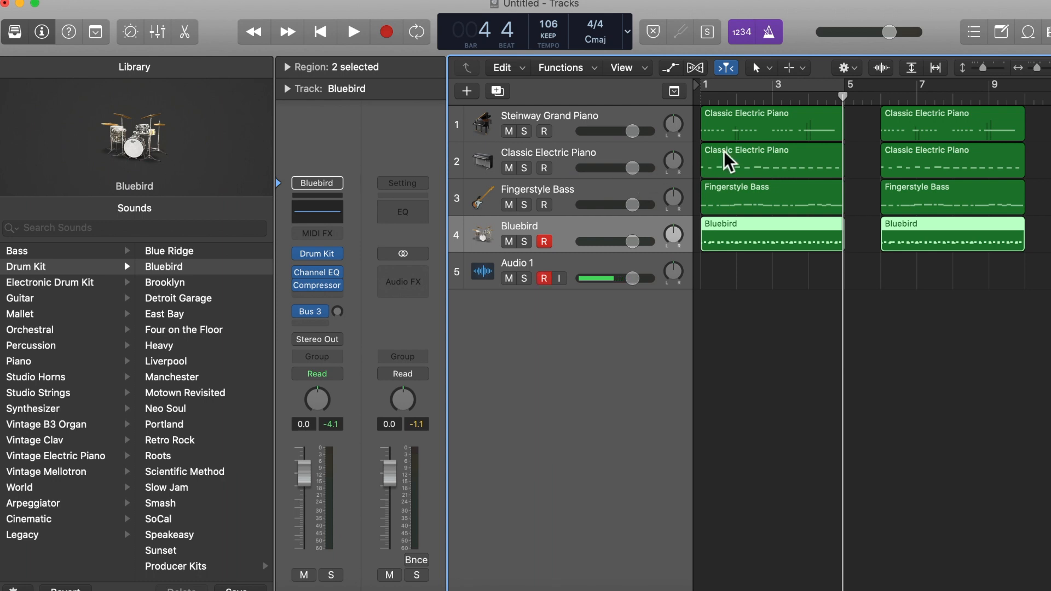
- Examine the notation of the first bass, electric piano and grand piano regions in an enlarged Score editor, then close the editor
{"action": "left_click", "coordinate": [186, 32]}
{"action": "left_click", "coordinate": [727, 435]}
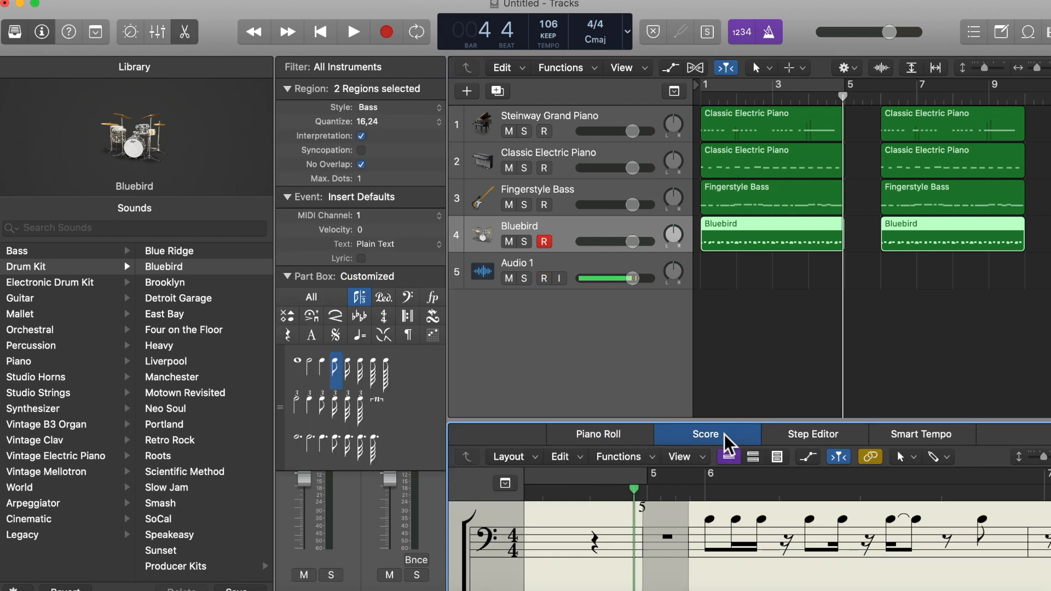
{"action": "left_click_drag", "start_coordinate": [769, 424], "coordinate": [757, 310]}
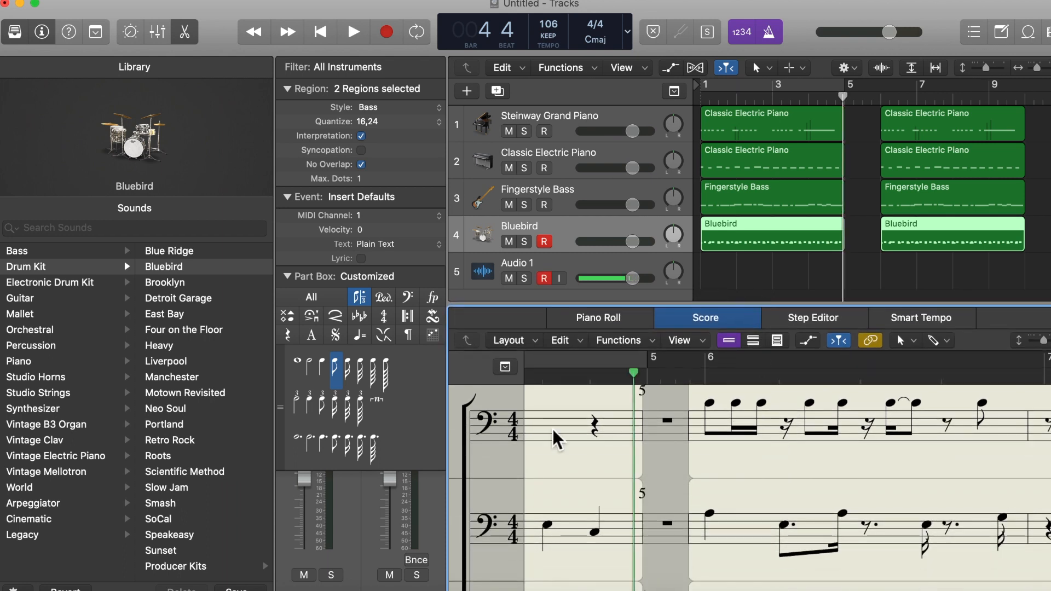
{"action": "left_click", "coordinate": [740, 205]}
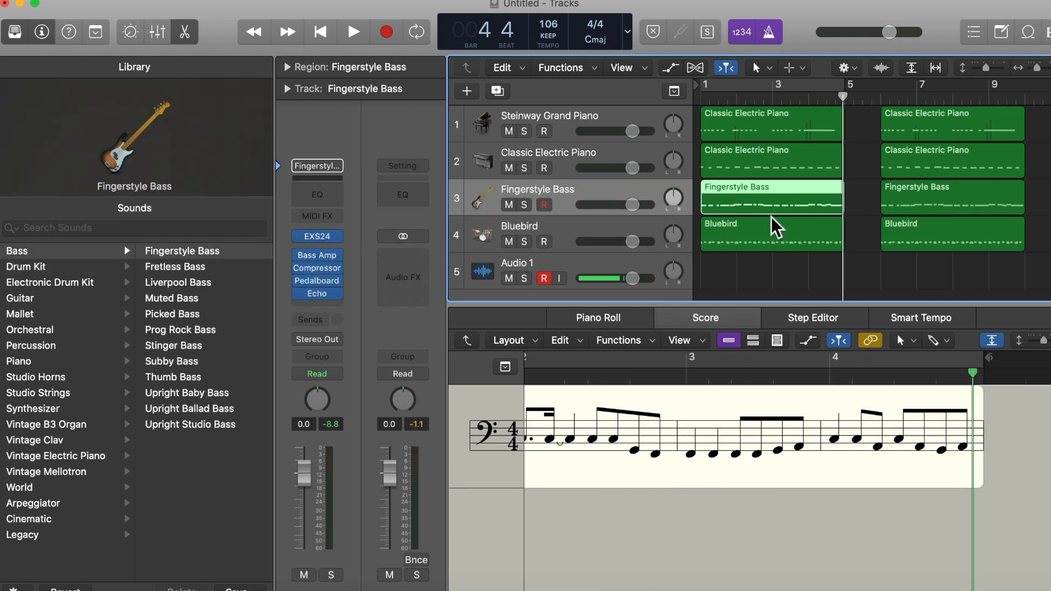
{"action": "left_click", "coordinate": [755, 161]}
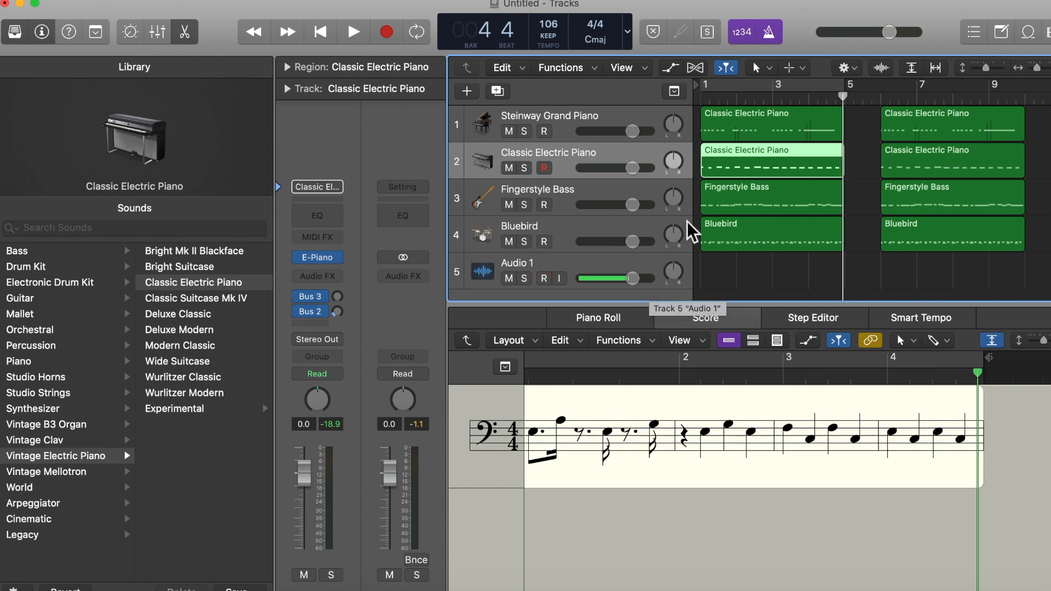
{"action": "left_click", "coordinate": [739, 126]}
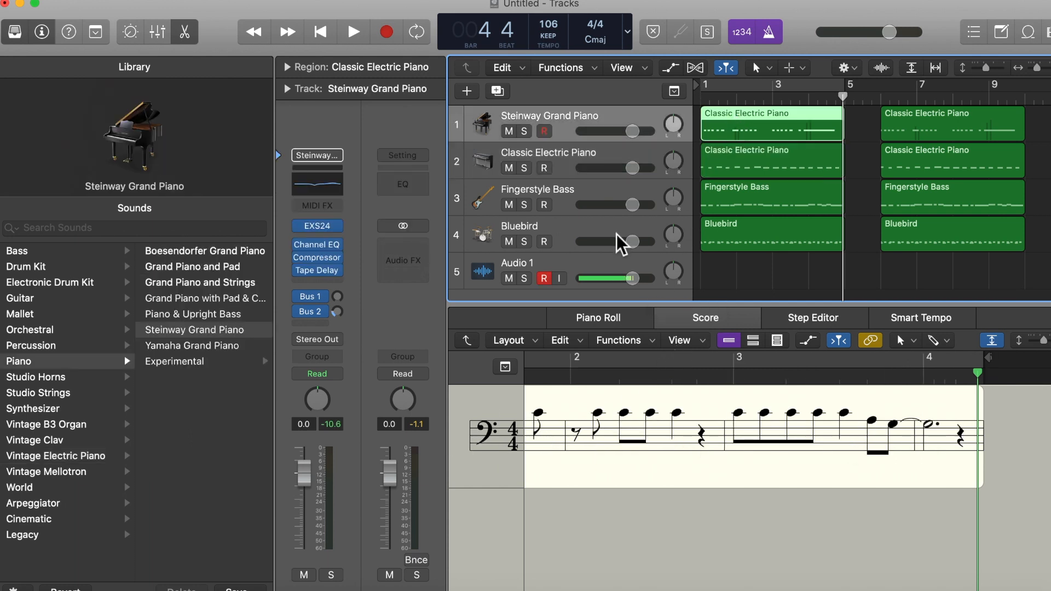
{"action": "left_click", "coordinate": [189, 34]}
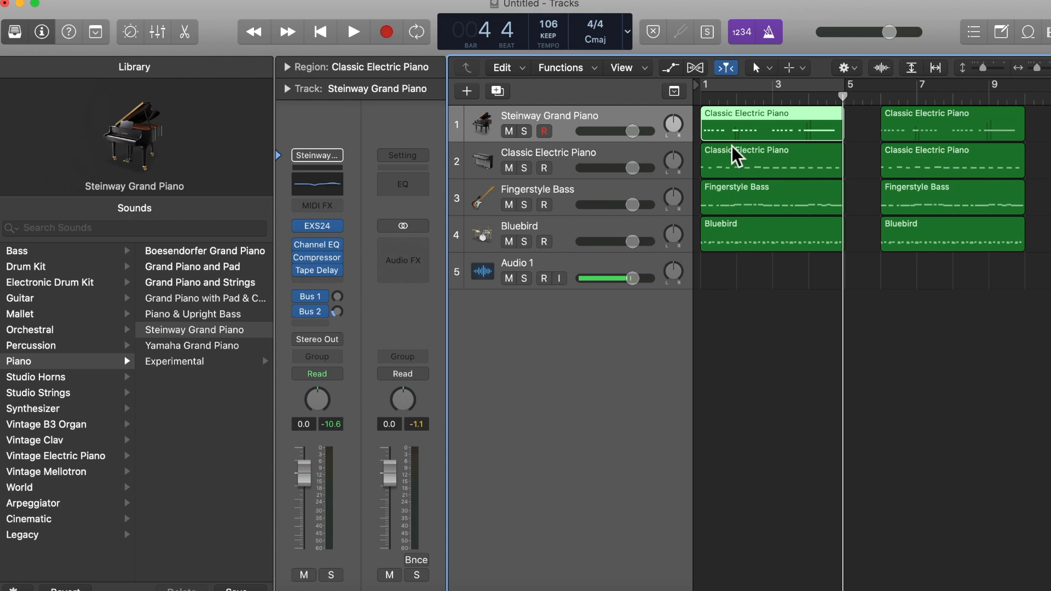
- Open the first Steinway Grand Piano region in a separate Piano Roll window, widen the window and enlarge the notes horizontally
{"action": "left_click", "coordinate": [873, 169]}
{"action": "left_click", "coordinate": [784, 119]}
{"action": "double_click", "coordinate": [785, 121]}
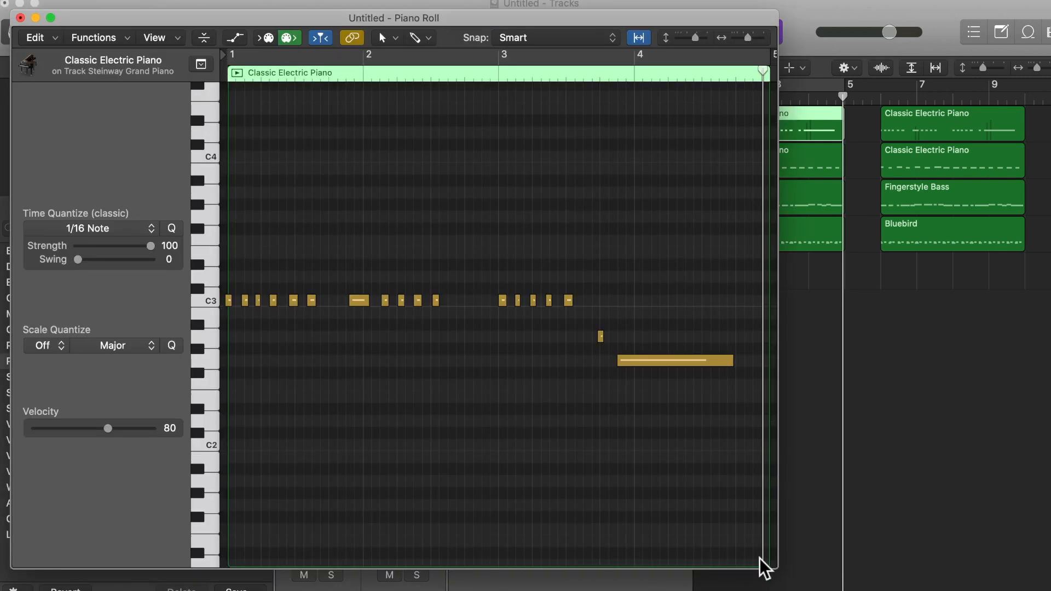
{"action": "left_click_drag", "start_coordinate": [775, 566], "coordinate": [971, 543]}
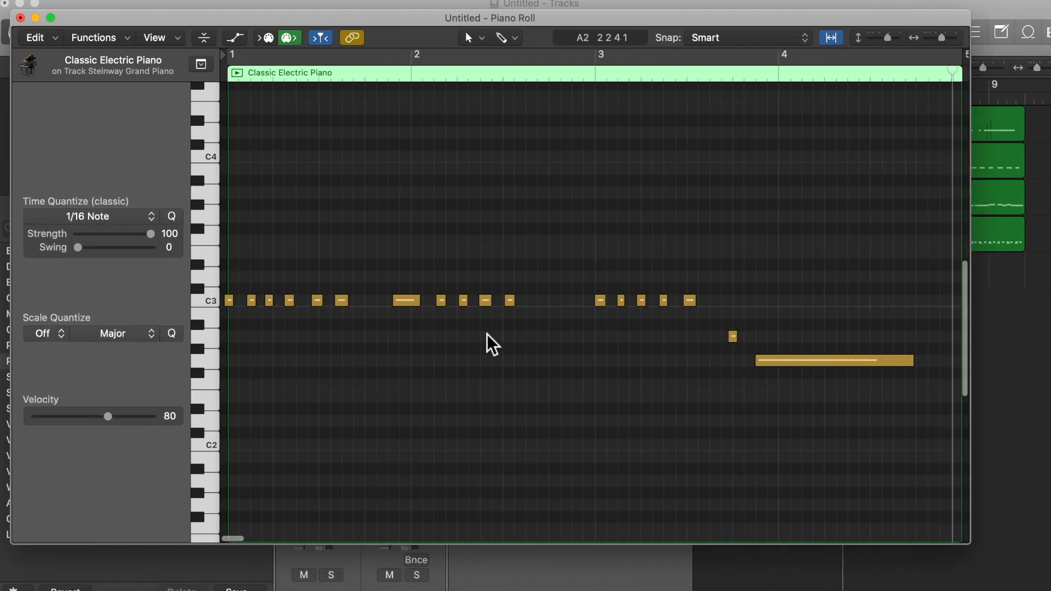
{"action": "left_click", "coordinate": [892, 40]}
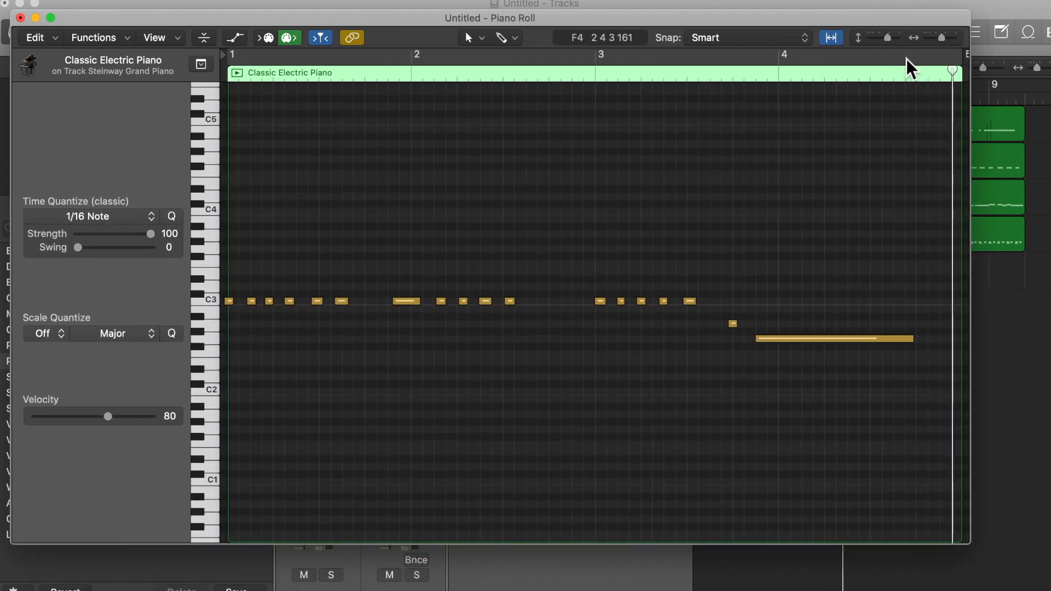
{"action": "left_click", "coordinate": [946, 38]}
{"action": "left_click", "coordinate": [945, 38]}
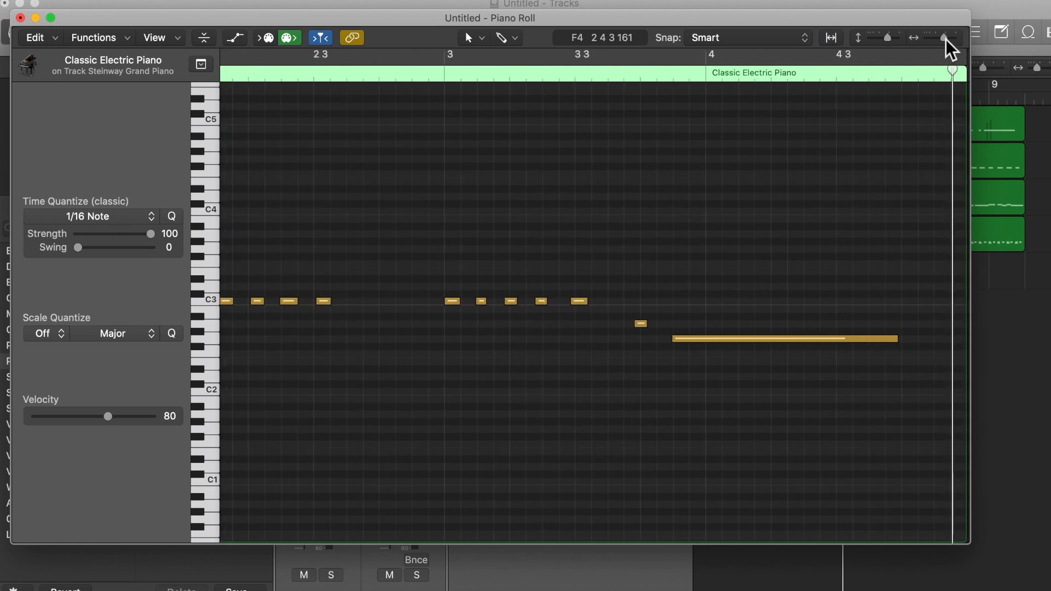
{"action": "left_click", "coordinate": [945, 37]}
{"action": "scroll", "coordinate": [638, 162], "scroll_direction": "left", "scroll_amount": 15}
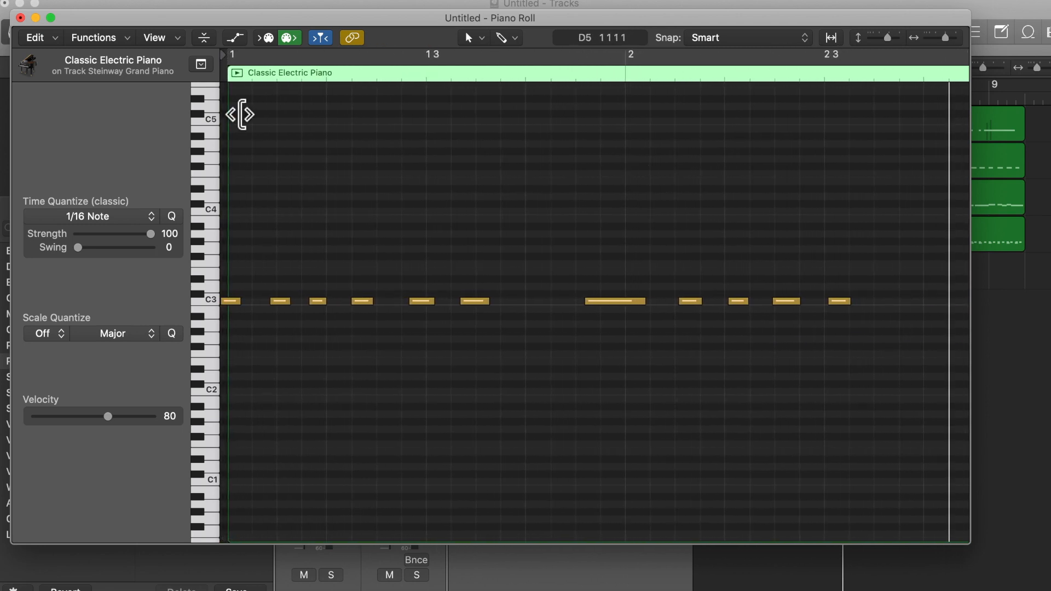
- Solo the Steinway Grand Piano track and listen to its region from the start in the Piano Roll
{"action": "left_click", "coordinate": [36, 20]}
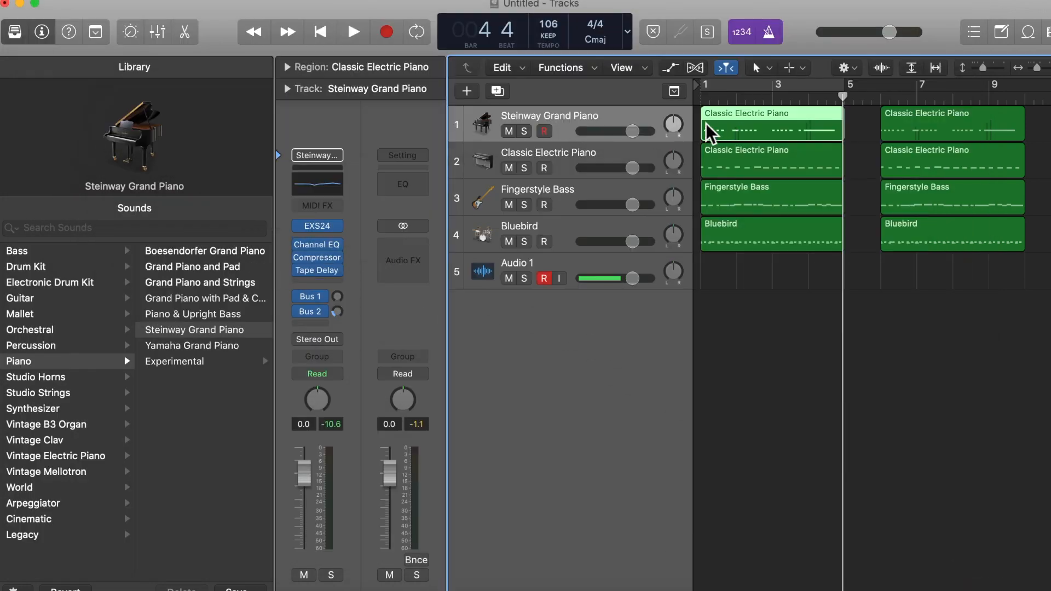
{"action": "left_click", "coordinate": [525, 134]}
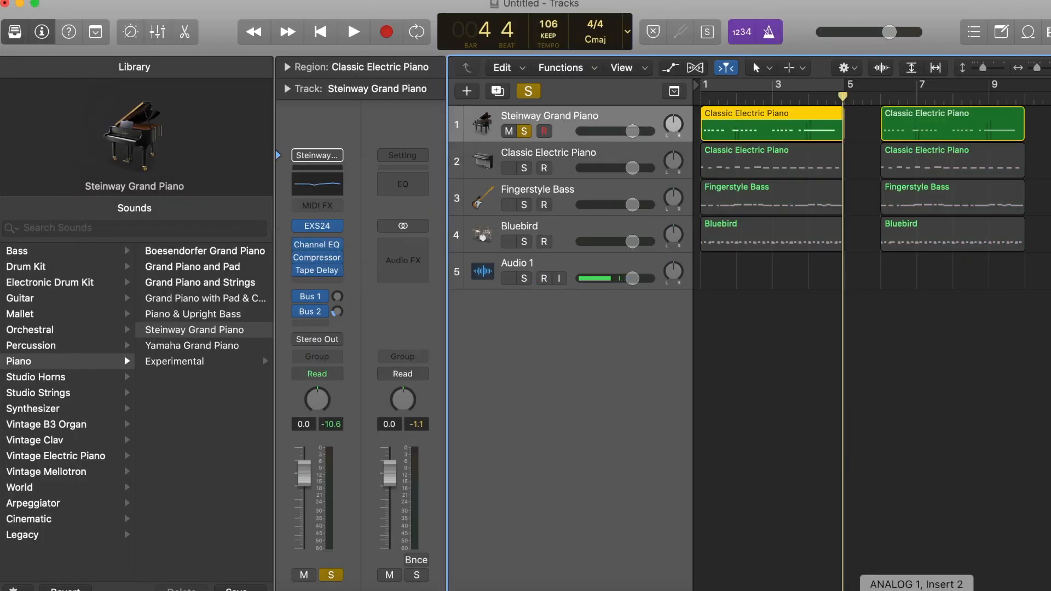
{"action": "left_click", "coordinate": [986, 590]}
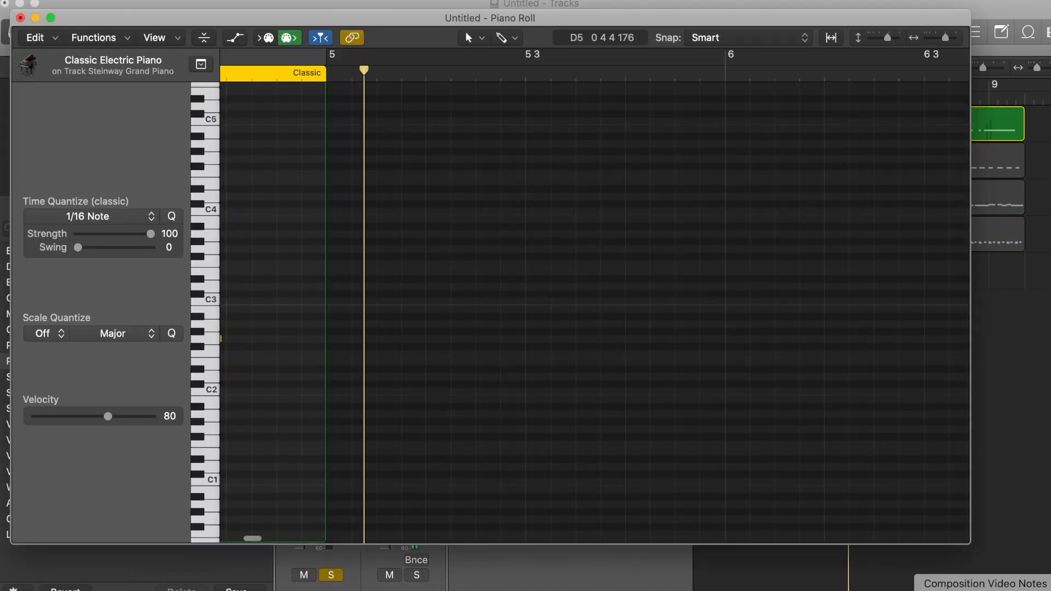
{"action": "key", "text": "Return"}
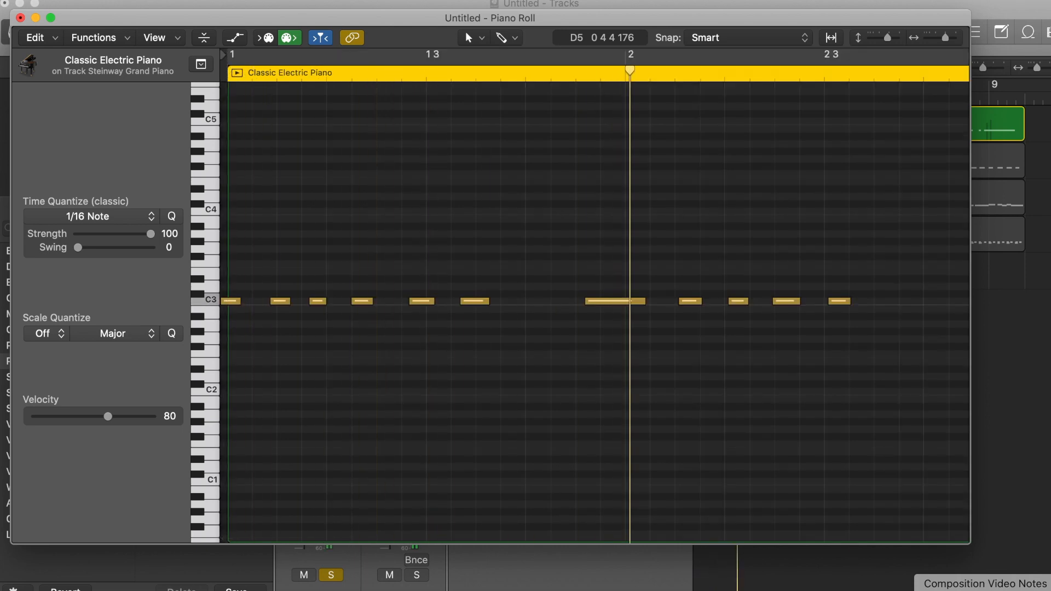
{"action": "key", "text": "space"}
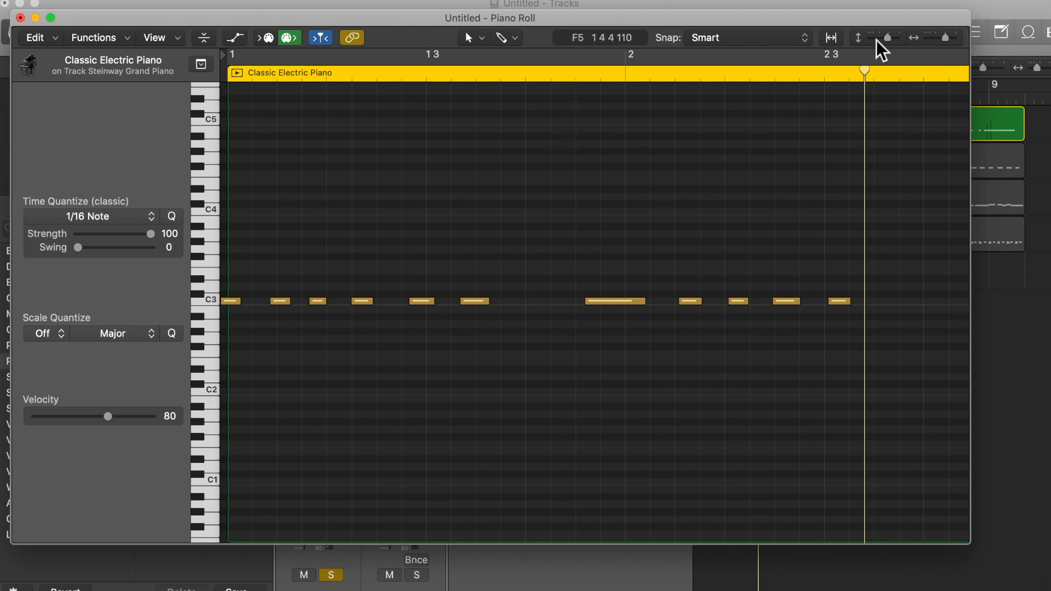
- Move the second C3 note of bar 1 slightly later, onto grid position 1 1 3
{"action": "left_click_drag", "start_coordinate": [951, 41], "coordinate": [956, 43]}
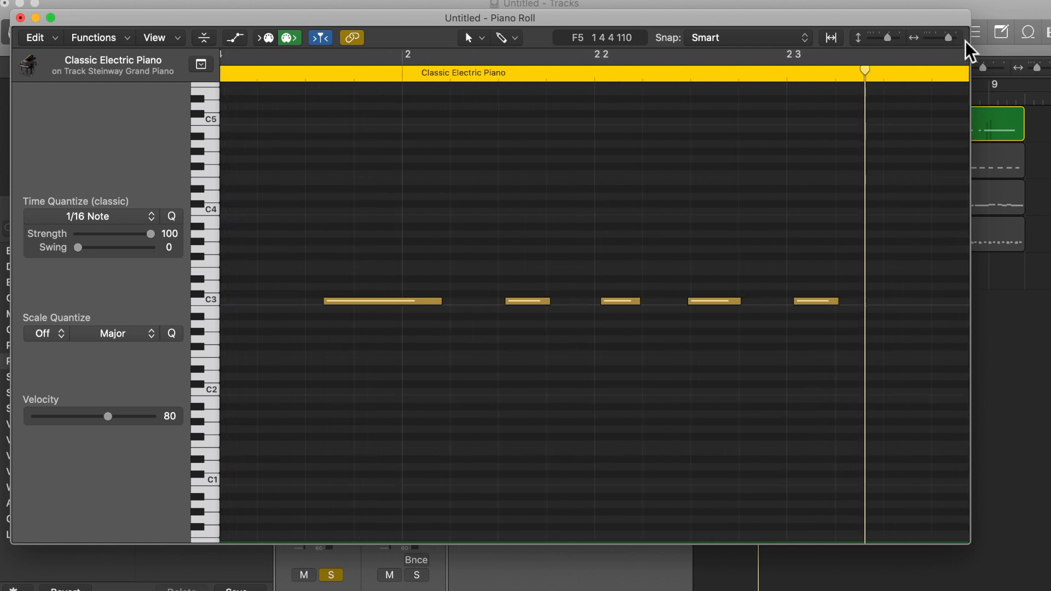
{"action": "scroll", "coordinate": [487, 156], "scroll_direction": "left", "scroll_amount": 5}
{"action": "scroll", "coordinate": [489, 157], "scroll_direction": "right", "scroll_amount": 2}
{"action": "scroll", "coordinate": [488, 157], "scroll_direction": "down", "scroll_amount": 5}
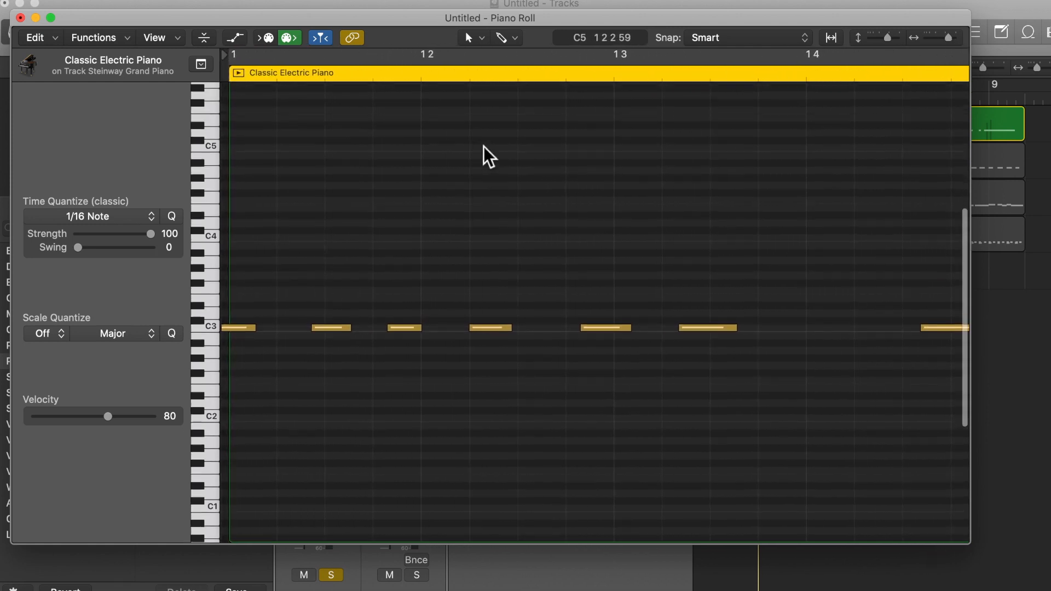
{"action": "scroll", "coordinate": [489, 157], "scroll_direction": "down", "scroll_amount": 1}
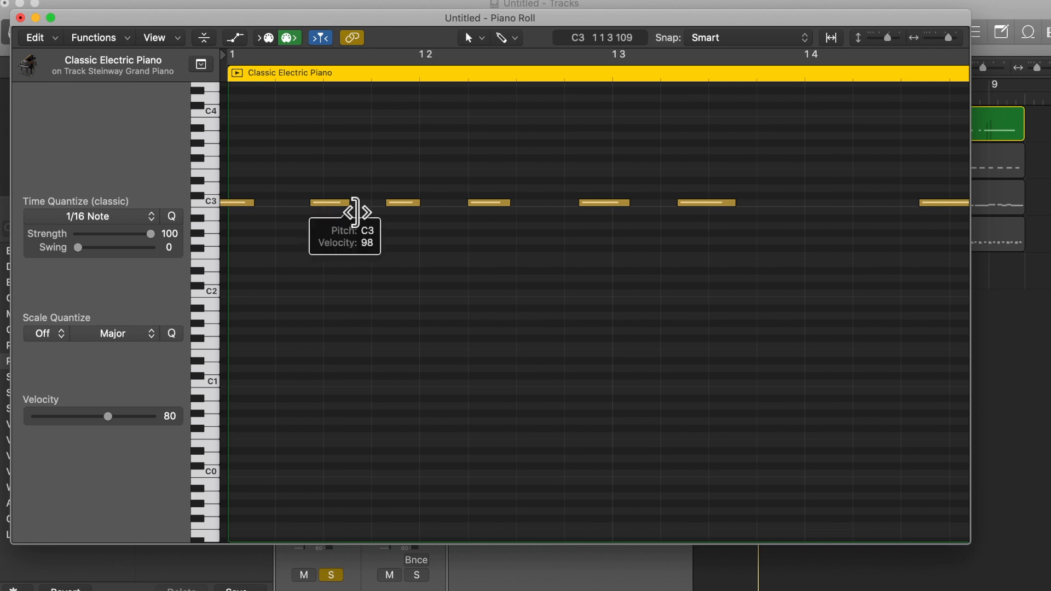
{"action": "left_click_drag", "start_coordinate": [327, 203], "coordinate": [338, 205]}
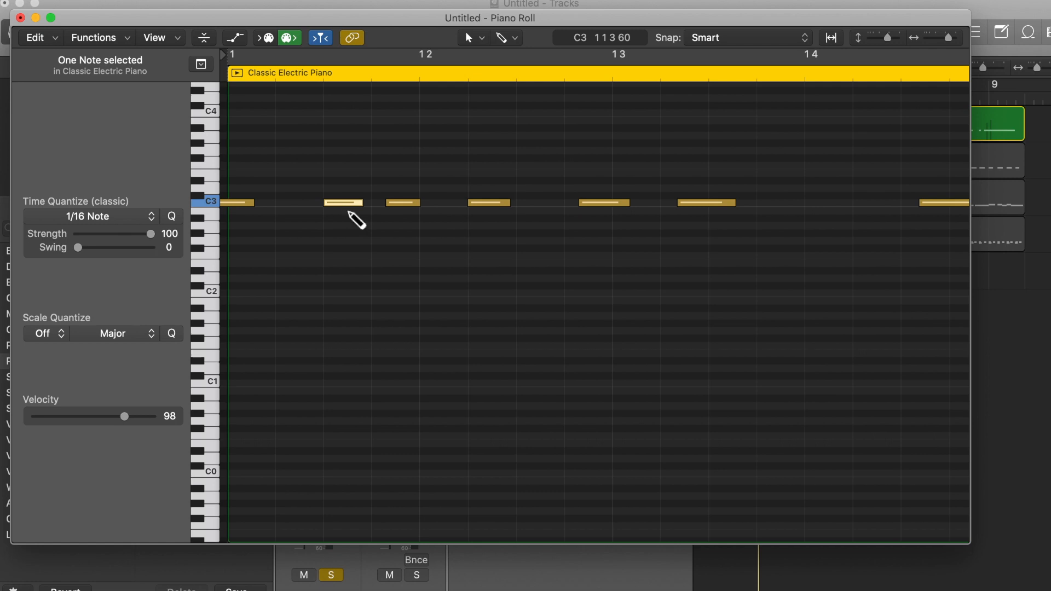
- Quantize all notes in the grand piano region to 1/16 Note at strength 100
{"action": "key", "text": "super+a"}
{"action": "mouse_move", "coordinate": [337, 206]}
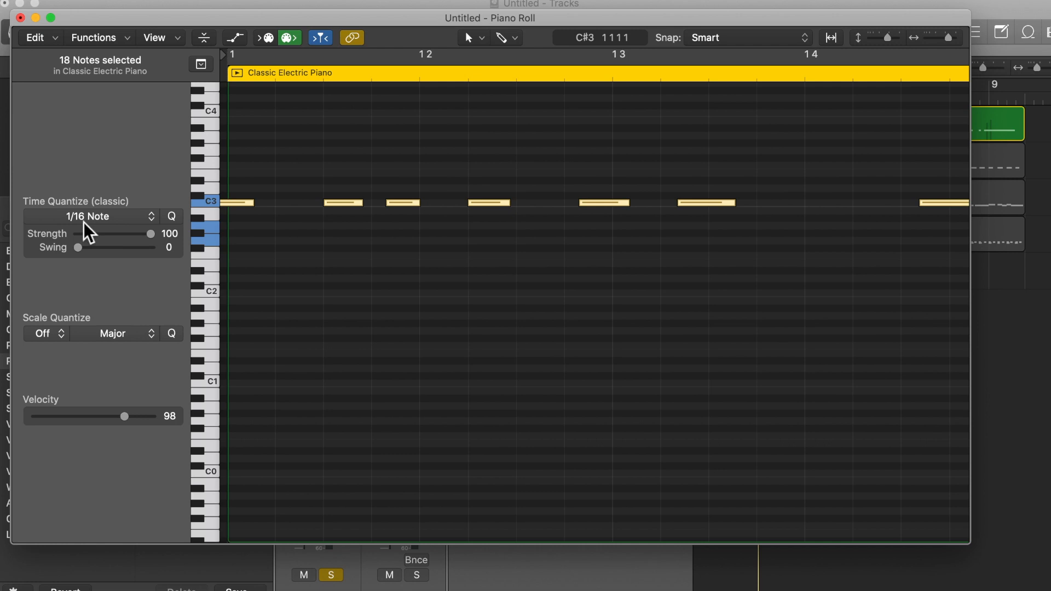
{"action": "left_click", "coordinate": [172, 217]}
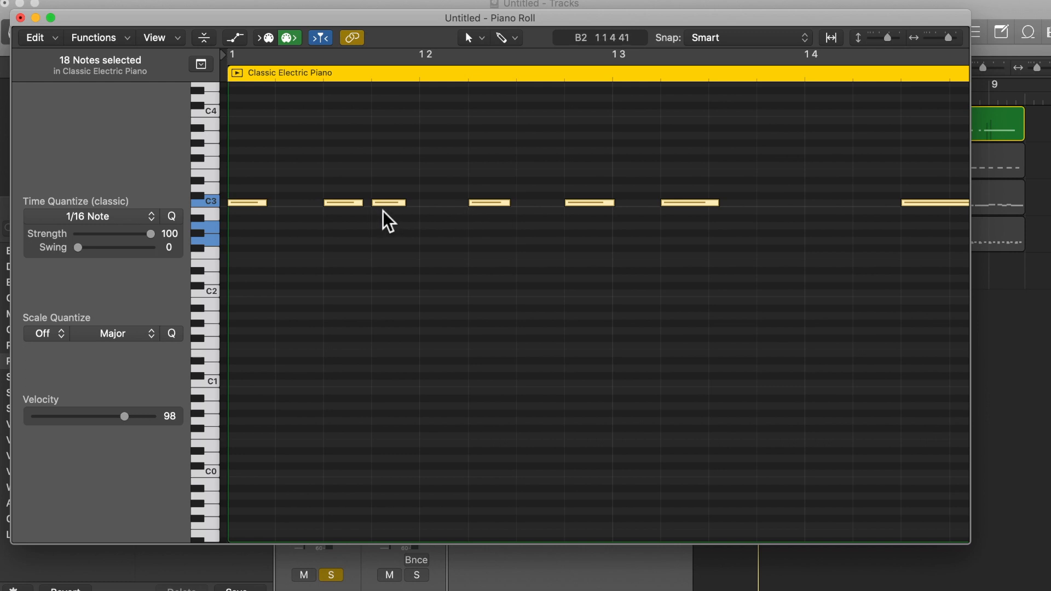
- Listen to the quantized piano part from the start of the region, stop in bar 4 and return to bar 1
{"action": "key", "text": "Return"}
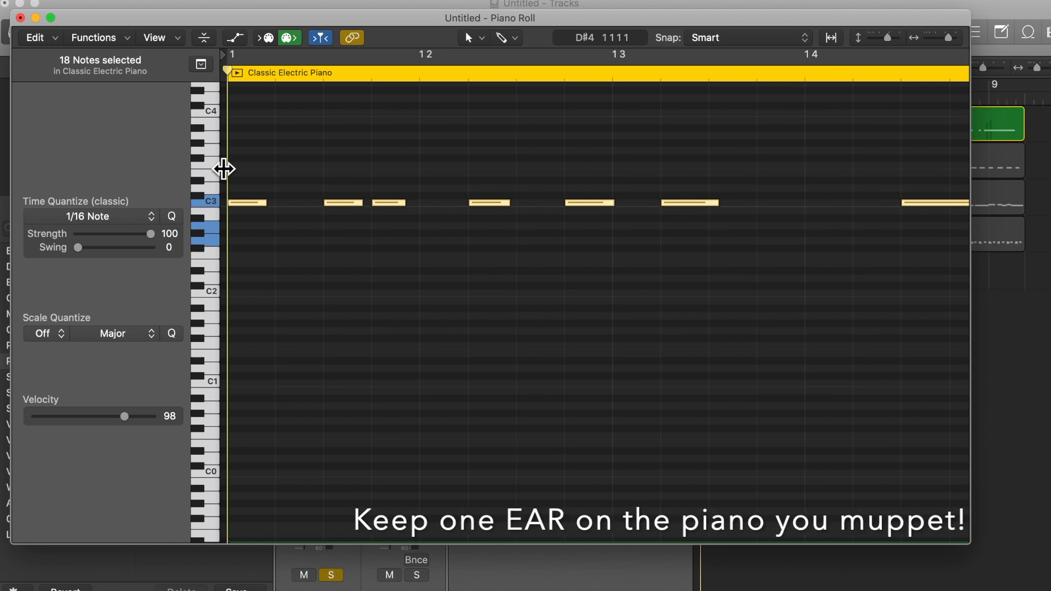
{"action": "key", "text": "space"}
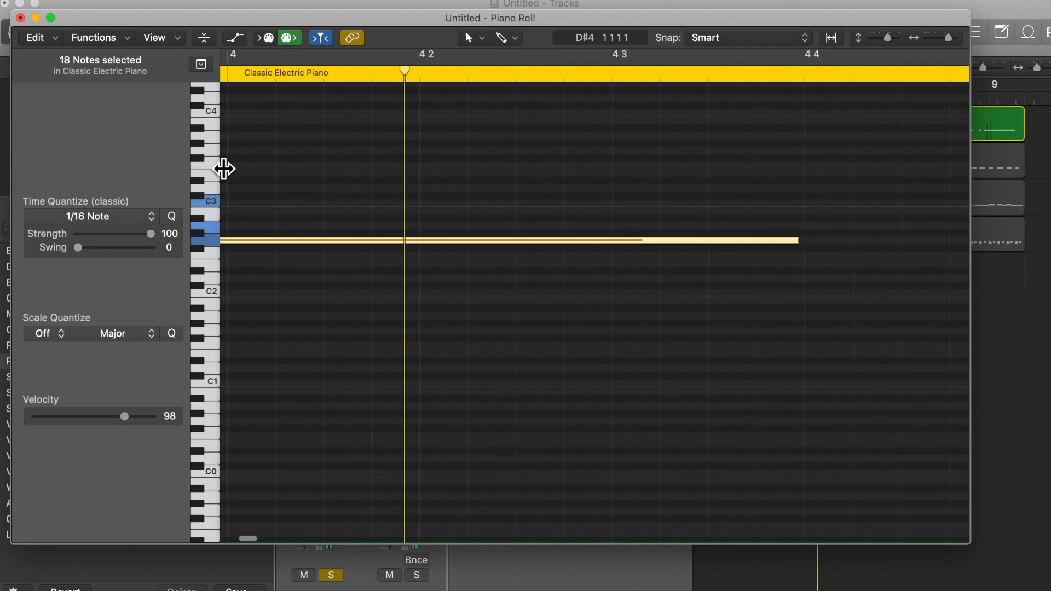
{"action": "key", "text": "space"}
{"action": "scroll", "coordinate": [412, 271], "scroll_direction": "left", "scroll_amount": 15}
{"action": "scroll", "coordinate": [412, 271], "scroll_direction": "left", "scroll_amount": 5}
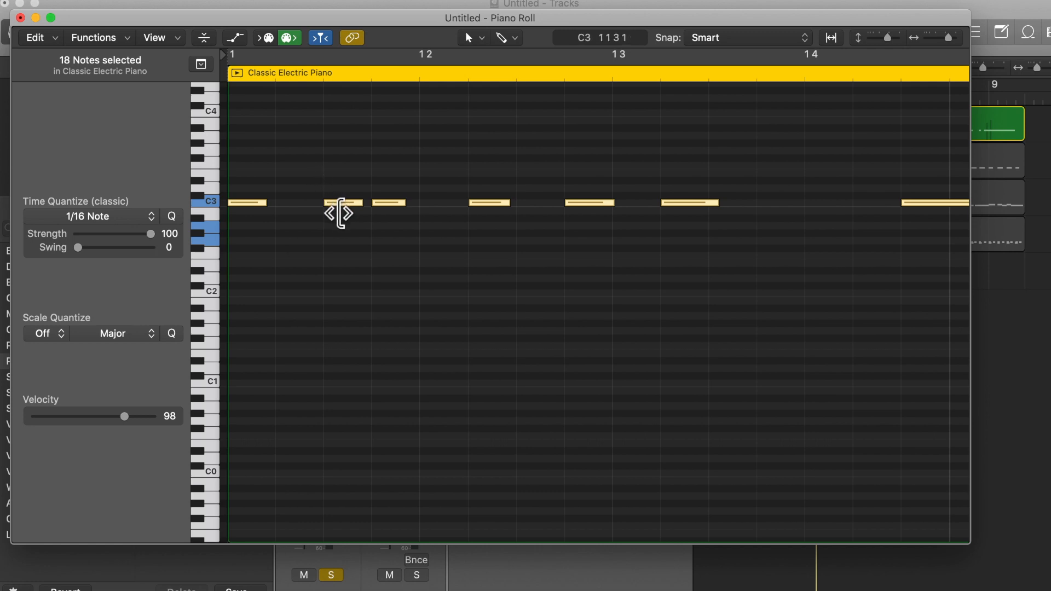
- Select only the third C3 note of bar 1 and move it later to beat 2
{"action": "mouse_move", "coordinate": [340, 214]}
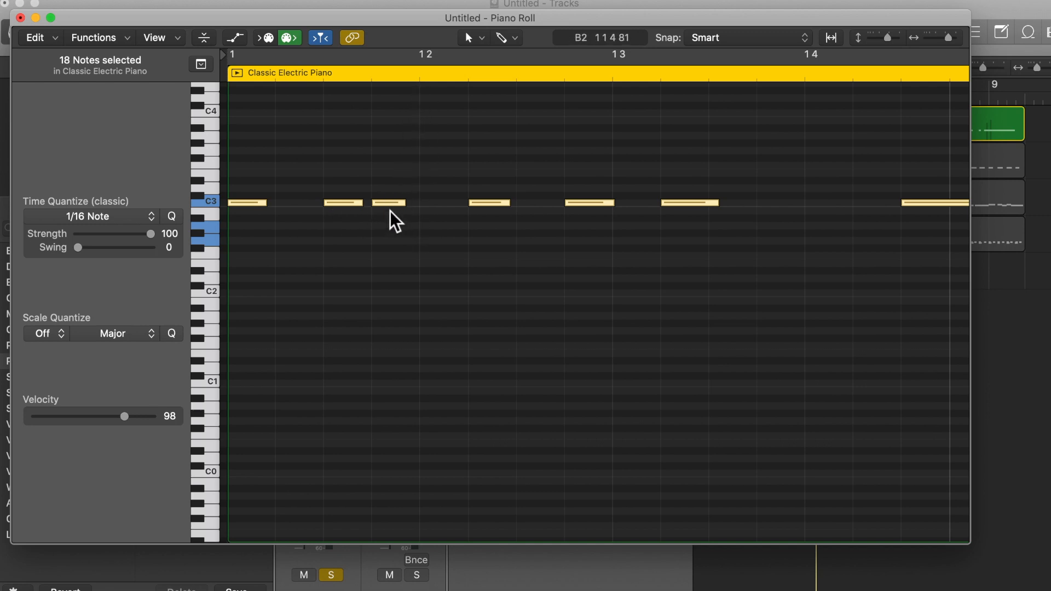
{"action": "left_click", "coordinate": [394, 228]}
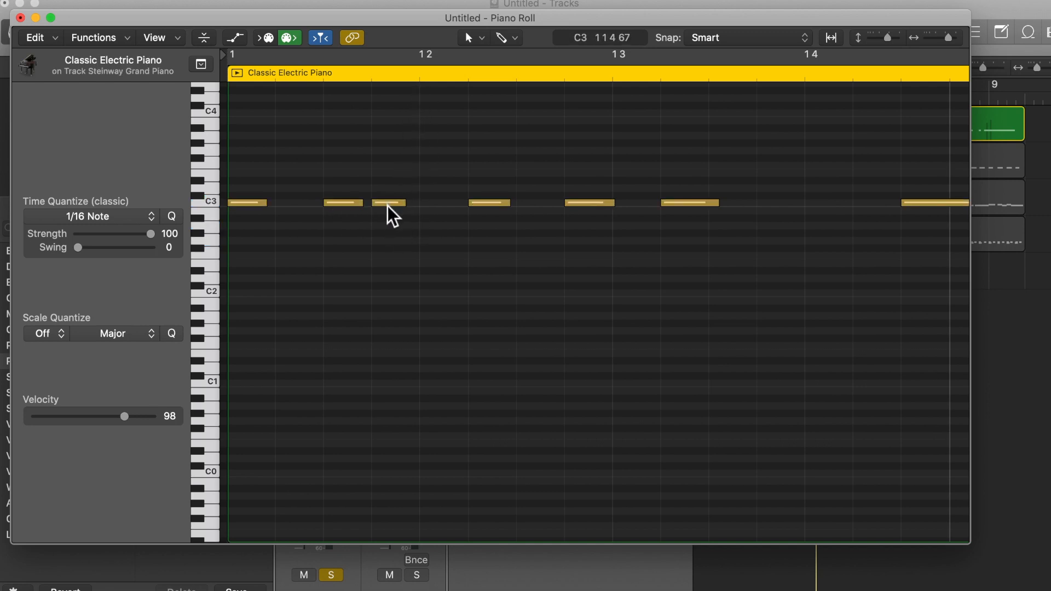
{"action": "left_click", "coordinate": [387, 203]}
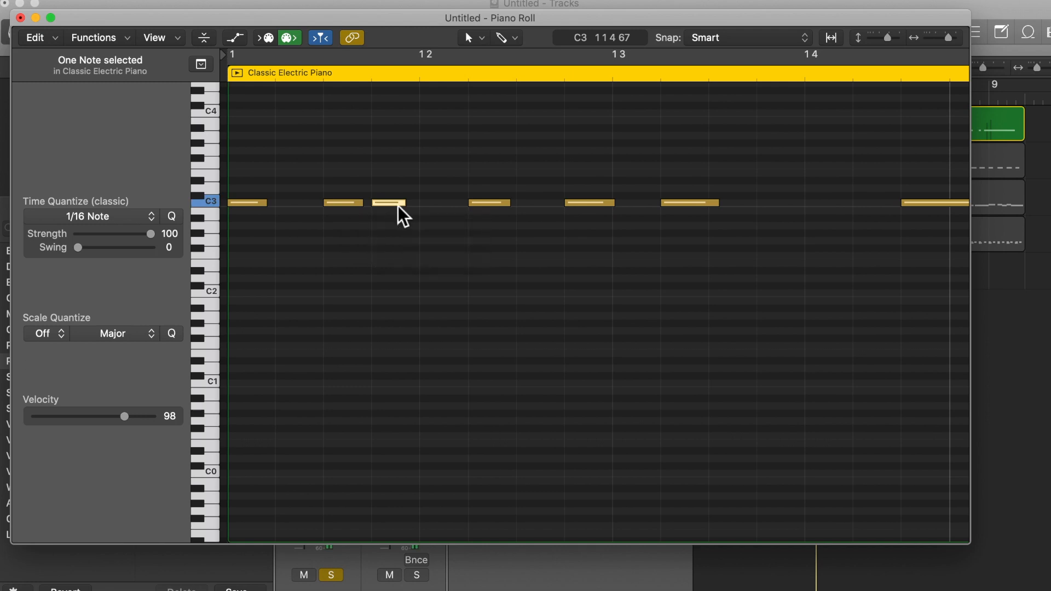
{"action": "left_click_drag", "start_coordinate": [382, 202], "coordinate": [428, 203]}
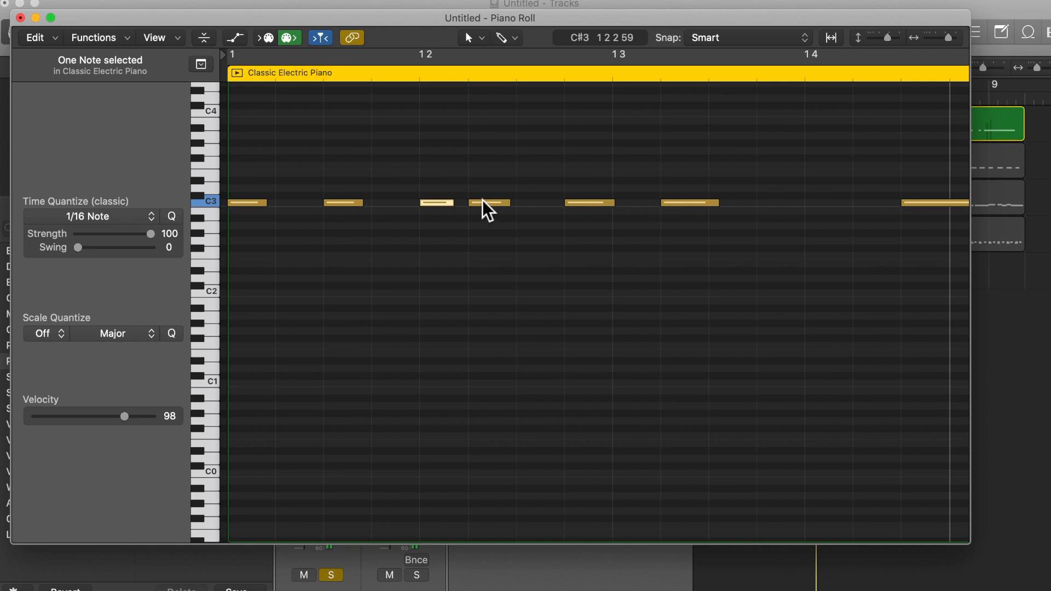
- Select the fourth, fifth and sixth C3 notes of bar 1 and move them together one sixteenth later, starting at 1 2 3
{"action": "left_click", "coordinate": [488, 147]}
{"action": "left_click_drag", "start_coordinate": [489, 146], "coordinate": [706, 219]}
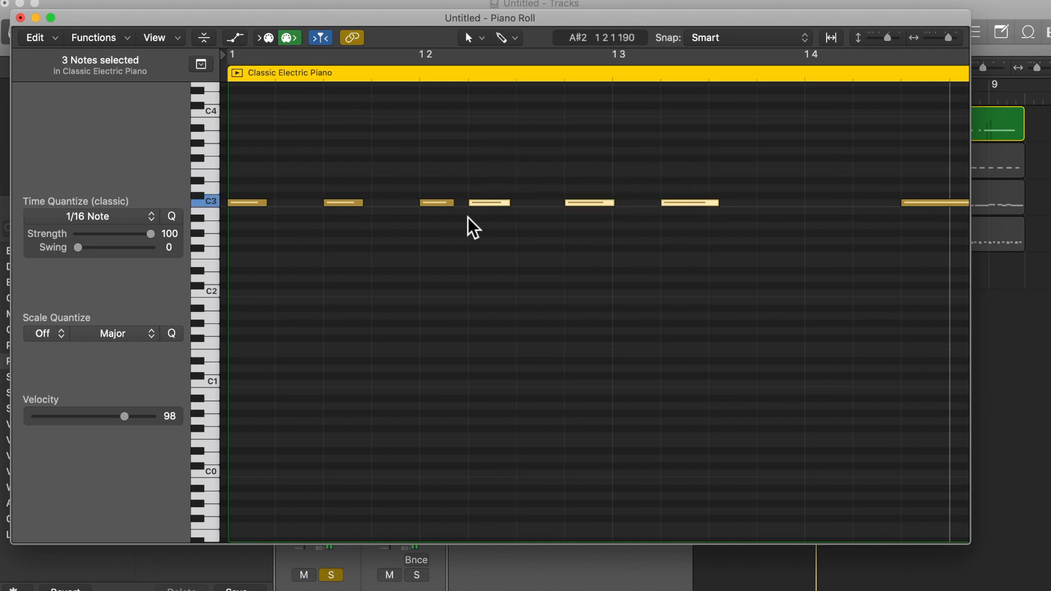
{"action": "left_click_drag", "start_coordinate": [483, 205], "coordinate": [534, 207]}
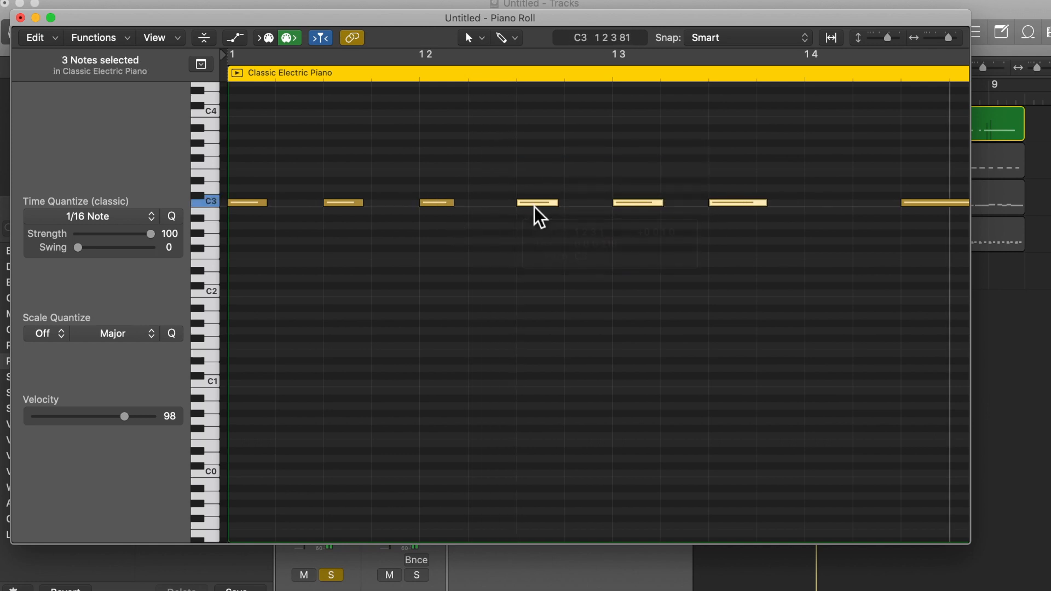
- Listen to the corrected grand piano part from the start and close the Piano Roll
{"action": "mouse_move", "coordinate": [533, 206]}
{"action": "key", "text": "Return"}
{"action": "key", "text": "space"}
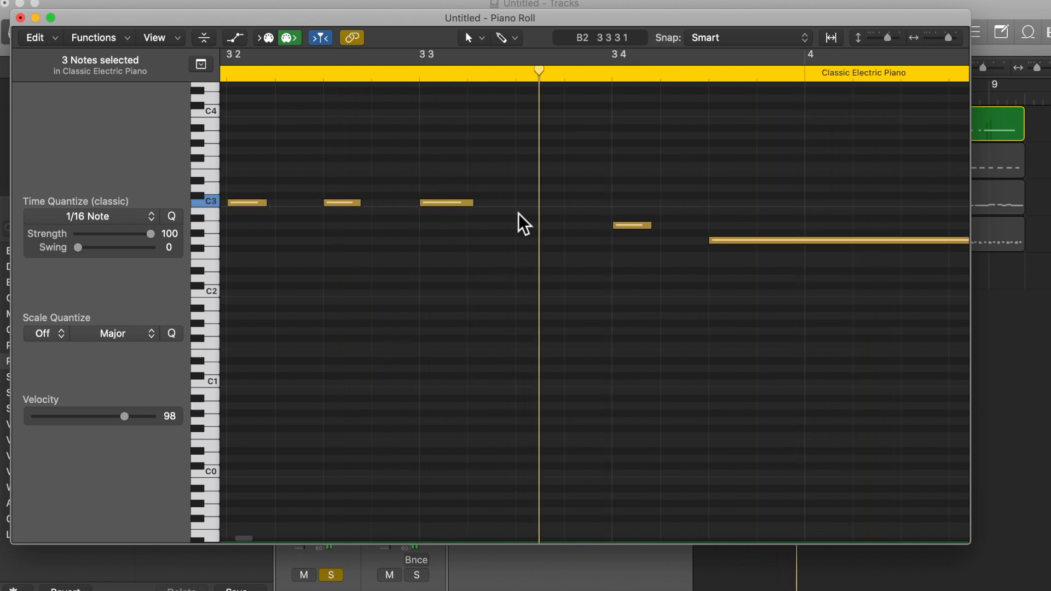
{"action": "left_click", "coordinate": [23, 20]}
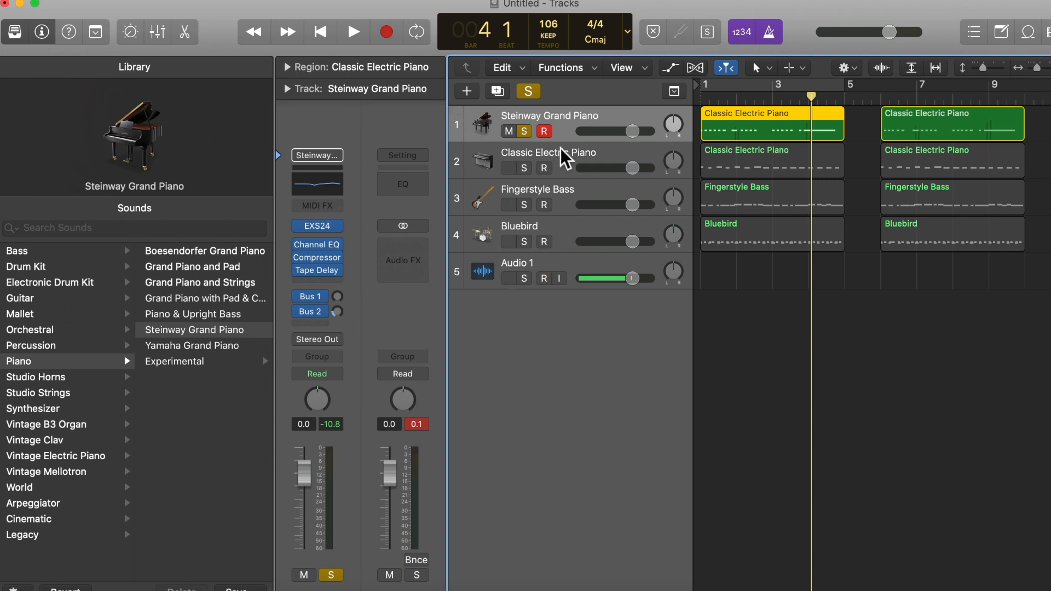
- Solo the Classic Electric Piano track instead of the Steinway Grand Piano track
{"action": "left_click", "coordinate": [583, 156]}
{"action": "left_click", "coordinate": [524, 167]}
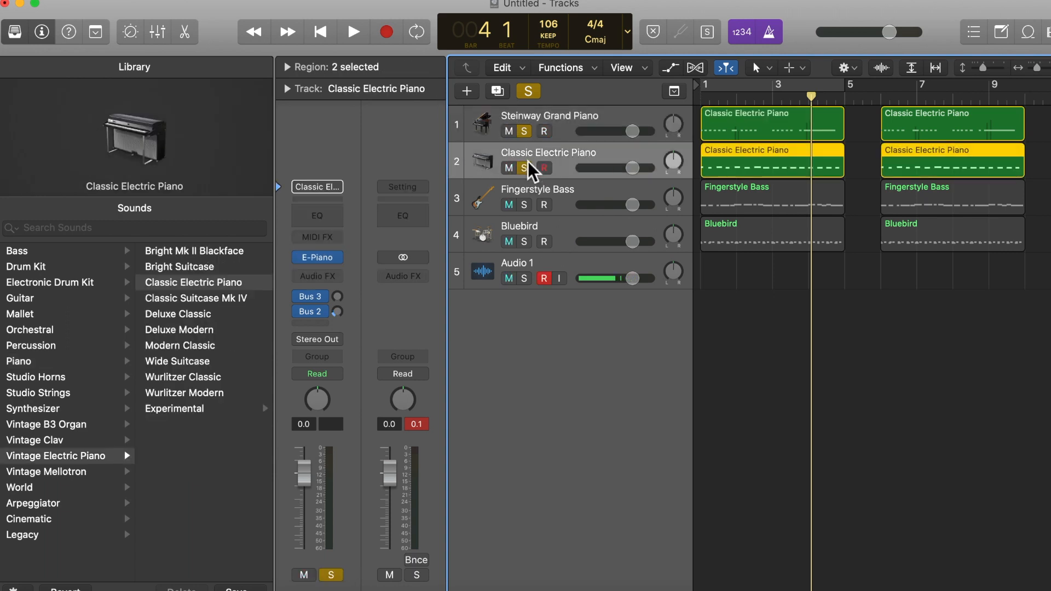
{"action": "left_click", "coordinate": [524, 131]}
- Play the electric piano part from bar 1 and view its notes in the Piano Roll
{"action": "key", "text": "Return"}
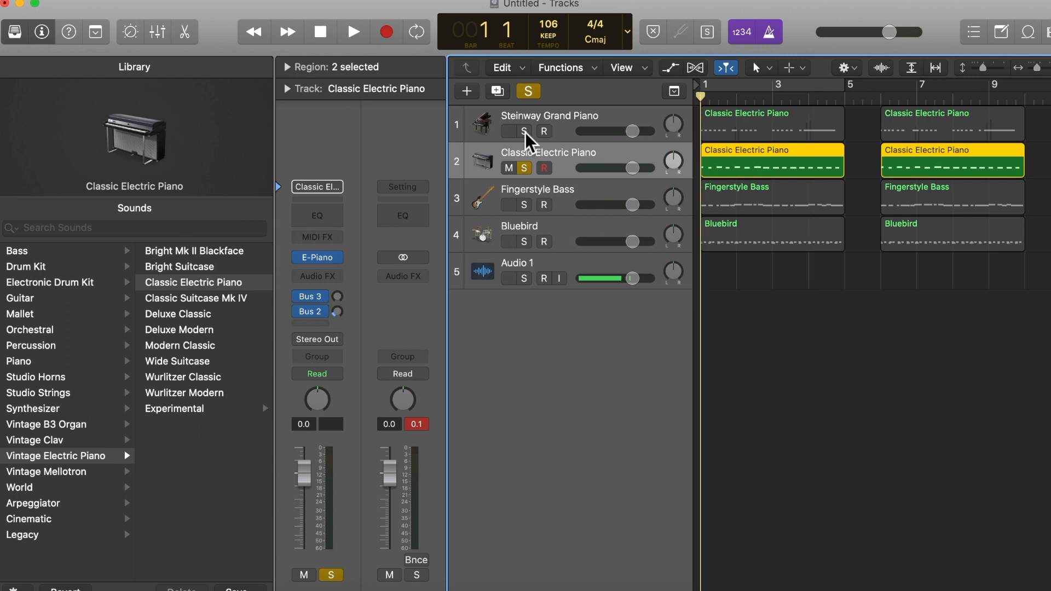
{"action": "key", "text": "space"}
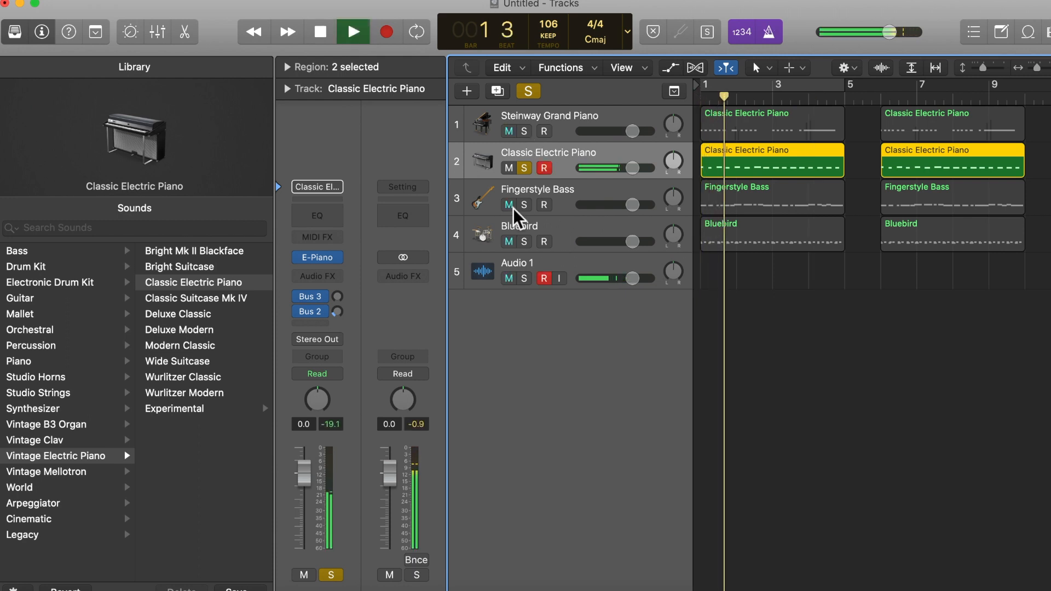
{"action": "key", "text": "super+4"}
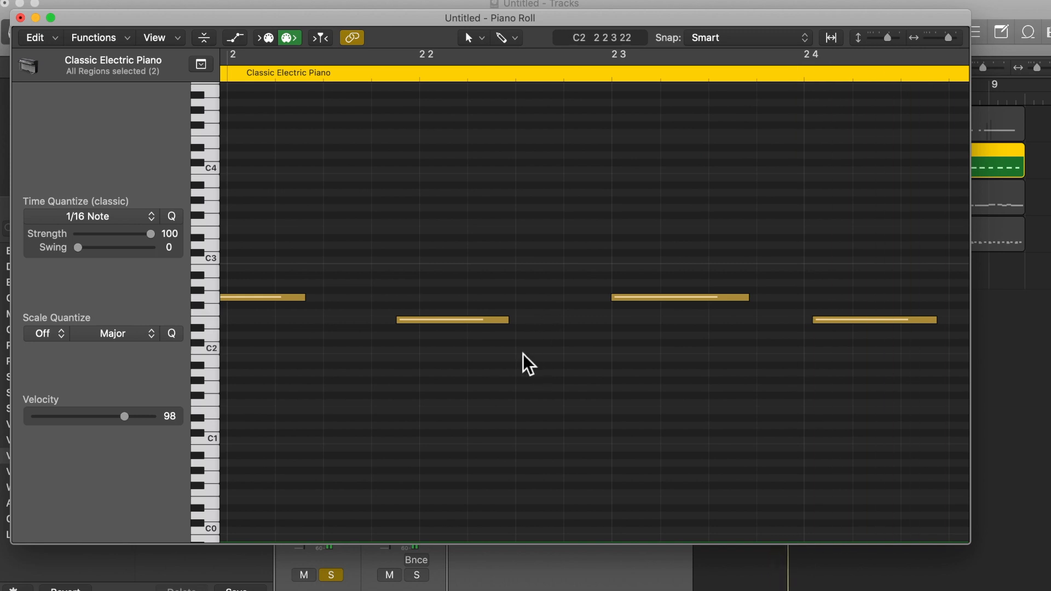
{"action": "scroll", "coordinate": [545, 323], "scroll_direction": "right", "scroll_amount": 1}
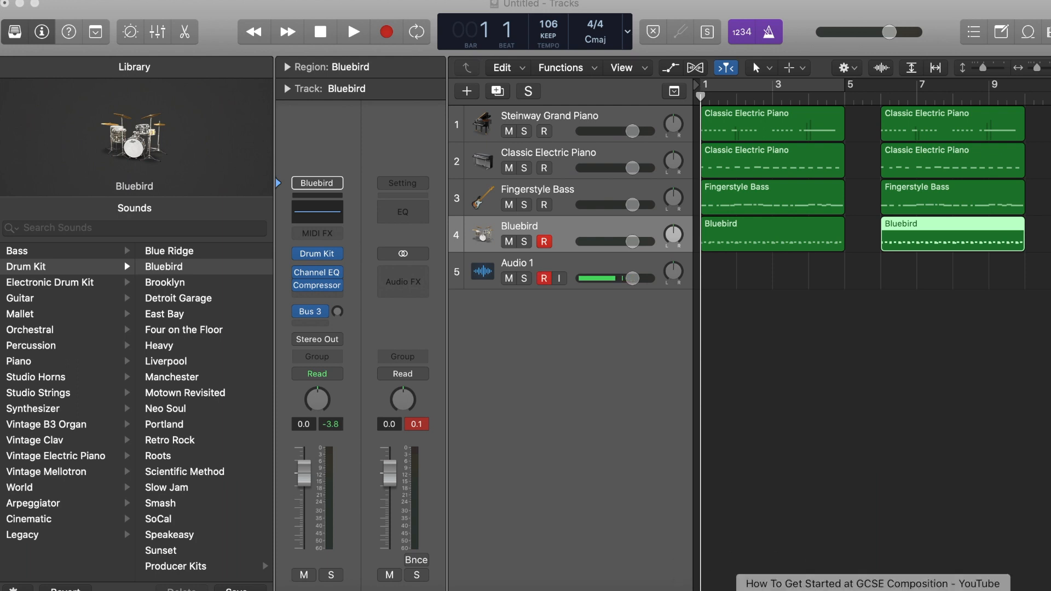
- Deselect the drum region and listen to all tracks together from bar 1 through the first four-bar section
{"action": "left_click", "coordinate": [817, 468]}
{"action": "key", "text": "space"}
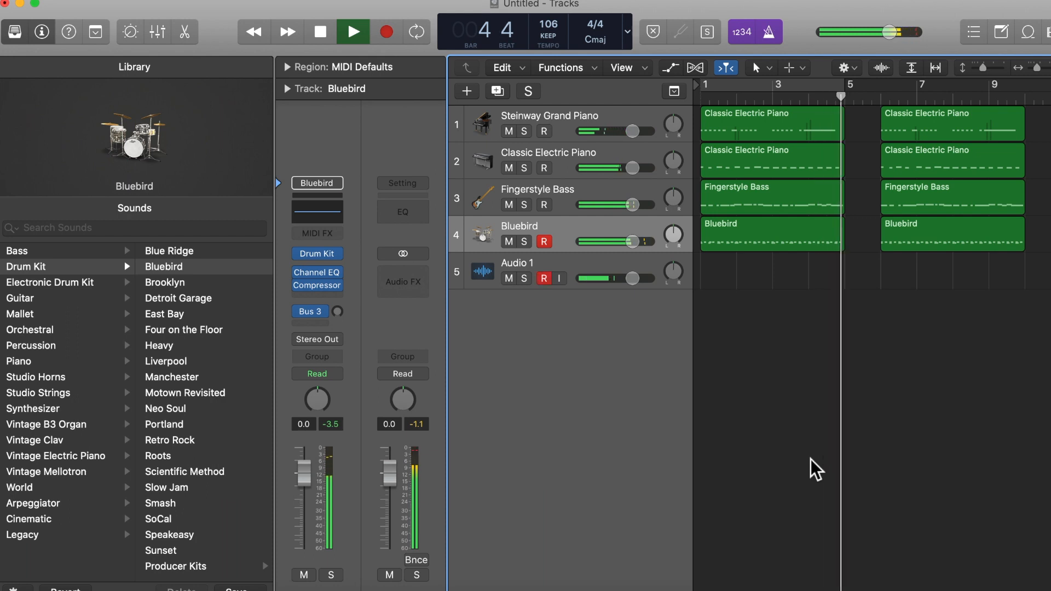
{"action": "key", "text": "space"}
- Place the playhead at bar 5 beat 4 and inspect the notes of the second grand piano region in the Piano Roll
{"action": "left_click", "coordinate": [872, 102]}
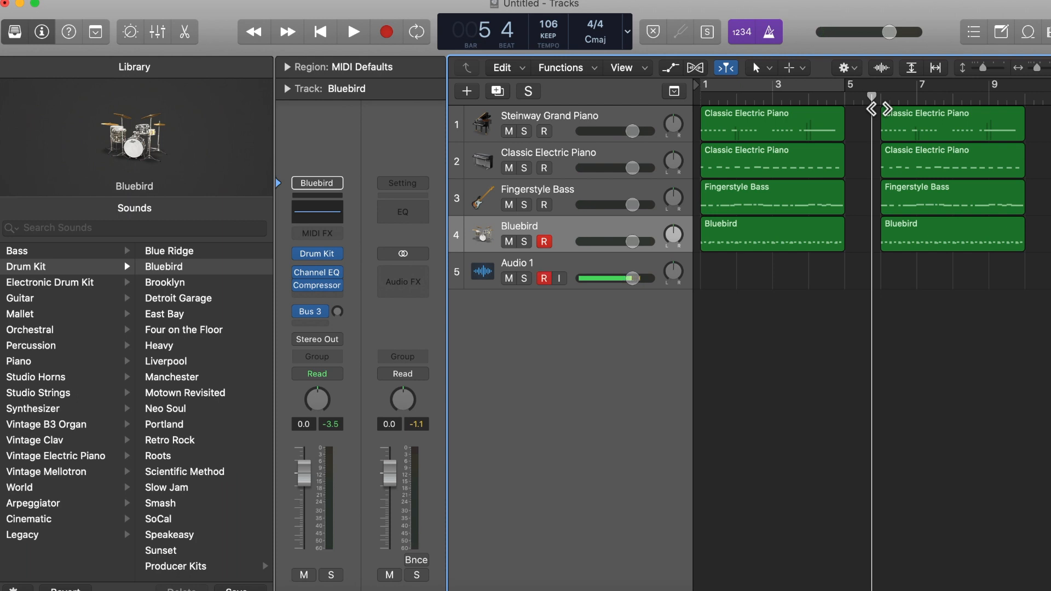
{"action": "left_click", "coordinate": [894, 125]}
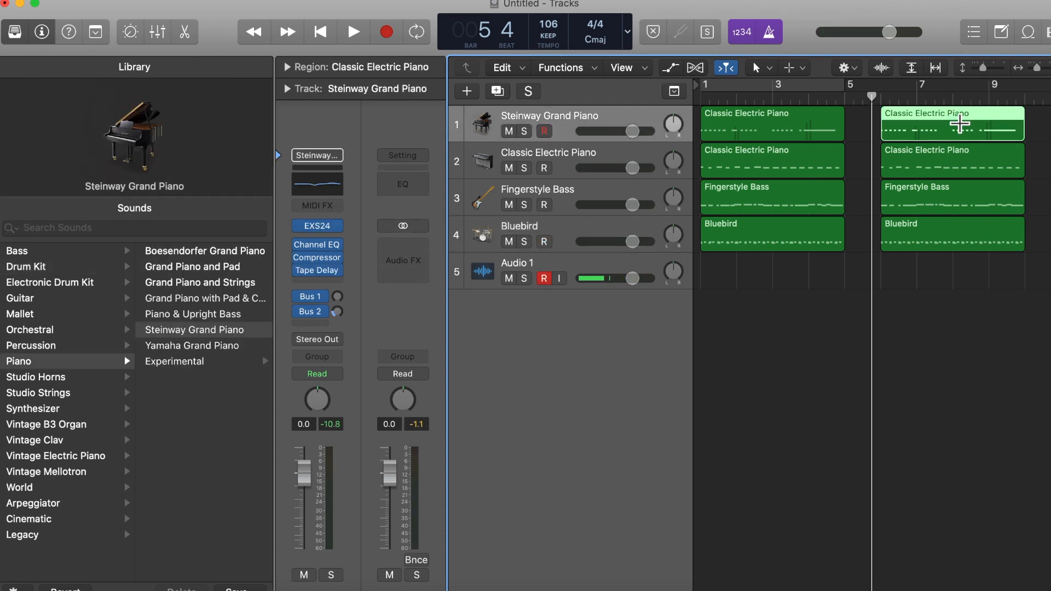
{"action": "double_click", "coordinate": [959, 125]}
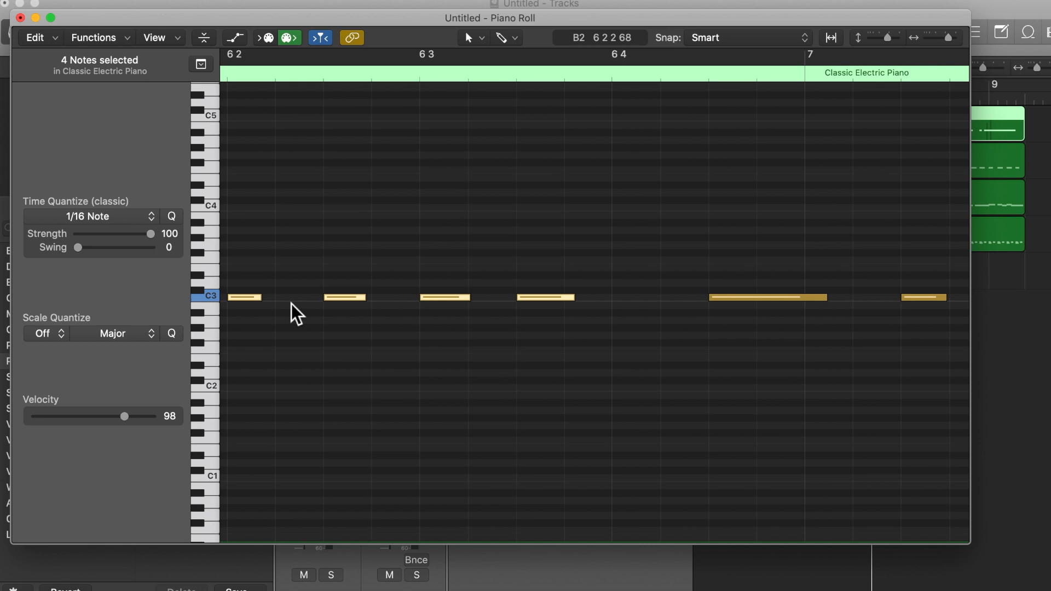
{"action": "left_click", "coordinate": [345, 315]}
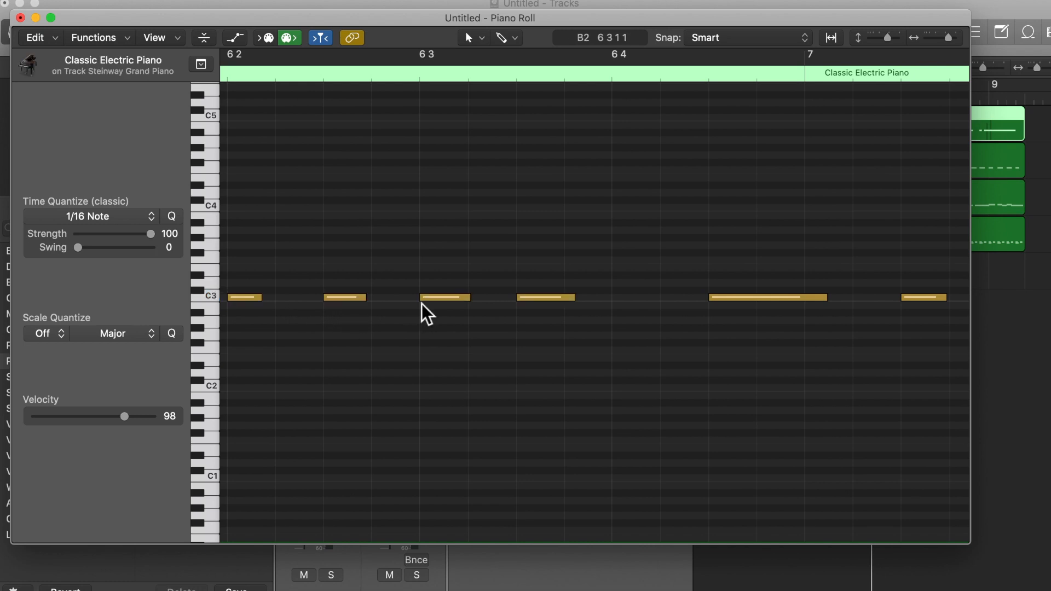
{"action": "left_click", "coordinate": [20, 18]}
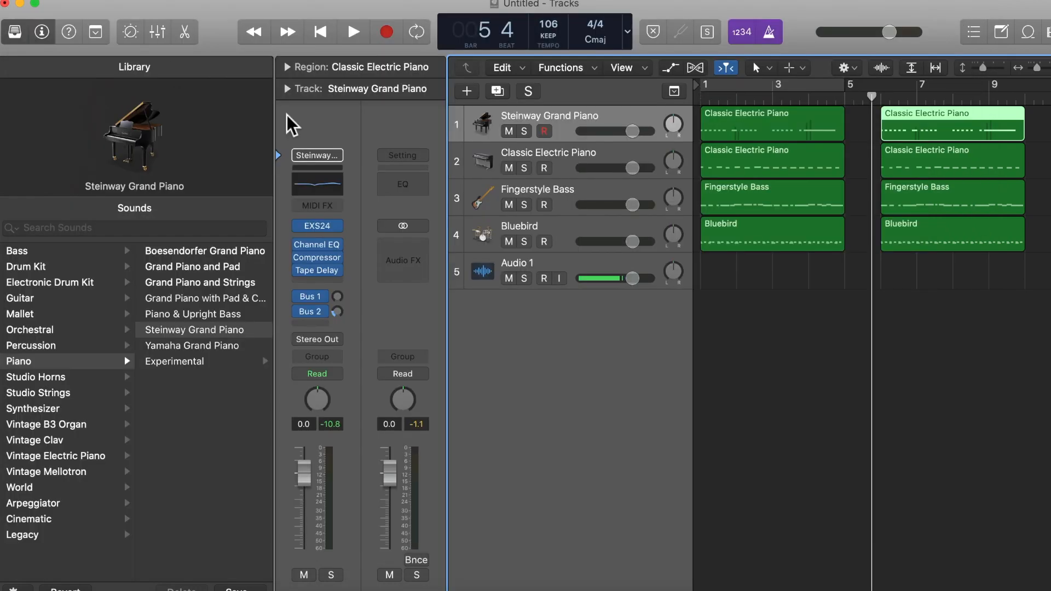
- Mute the Classic Electric Piano, Fingerstyle Bass and Bluebird tracks and listen to the grand piano from bar 5 beat 4
{"action": "left_click", "coordinate": [565, 167]}
{"action": "left_click", "coordinate": [564, 132]}
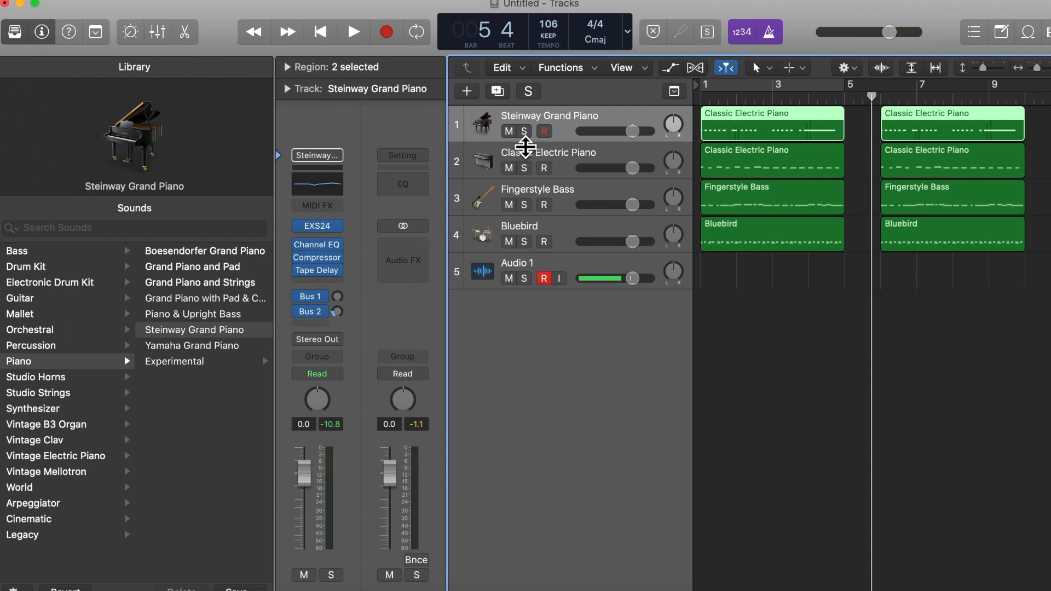
{"action": "left_click_drag", "start_coordinate": [509, 167], "coordinate": [509, 241]}
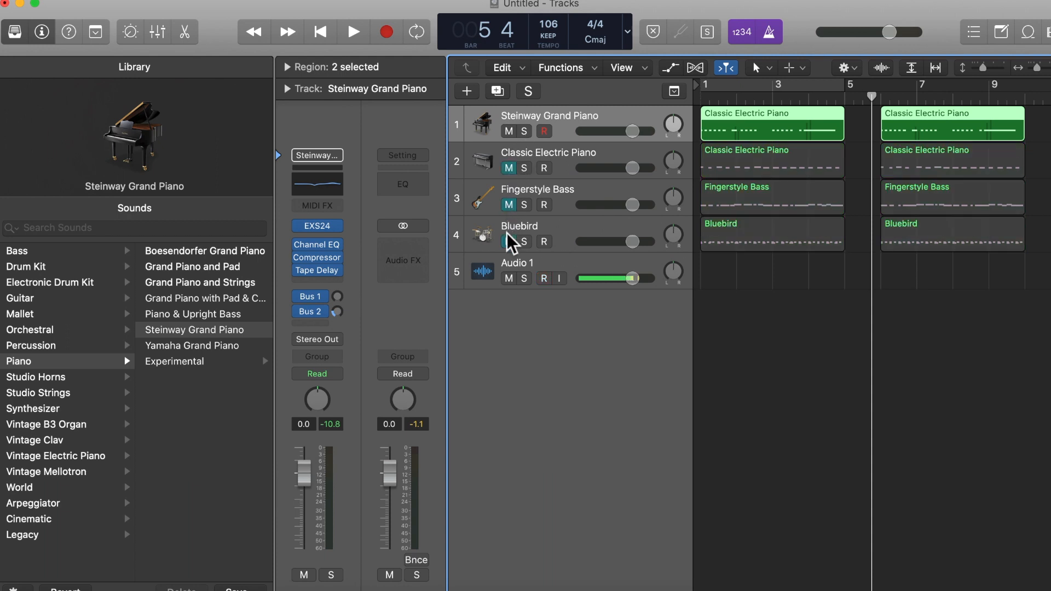
{"action": "key", "text": "space"}
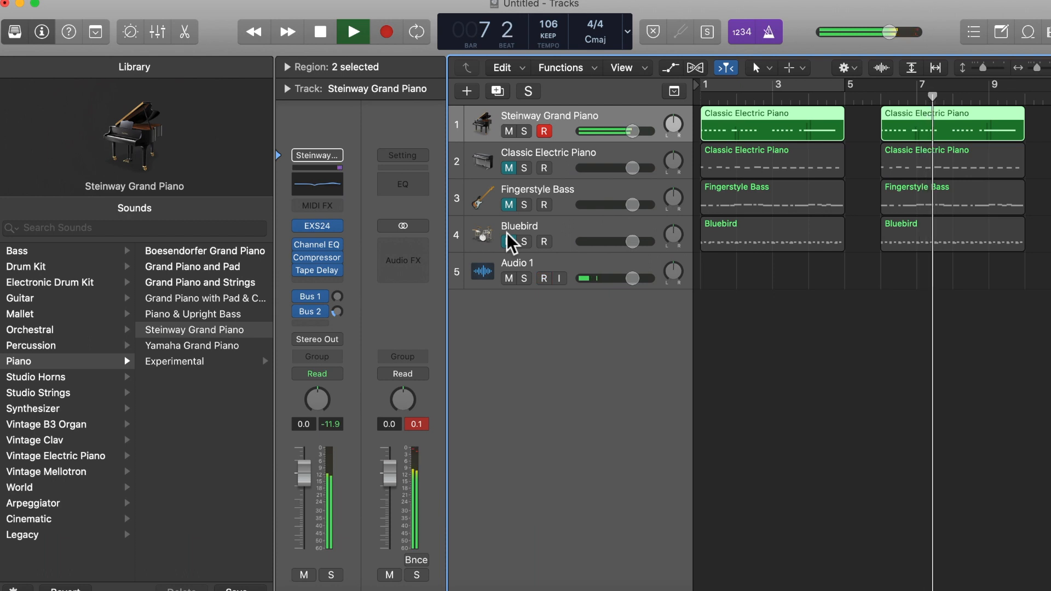
{"action": "key", "text": "space"}
- Unmute the Classic Electric Piano track, mute the Steinway Grand Piano track and listen to the first section from bar 1
{"action": "left_click", "coordinate": [510, 167]}
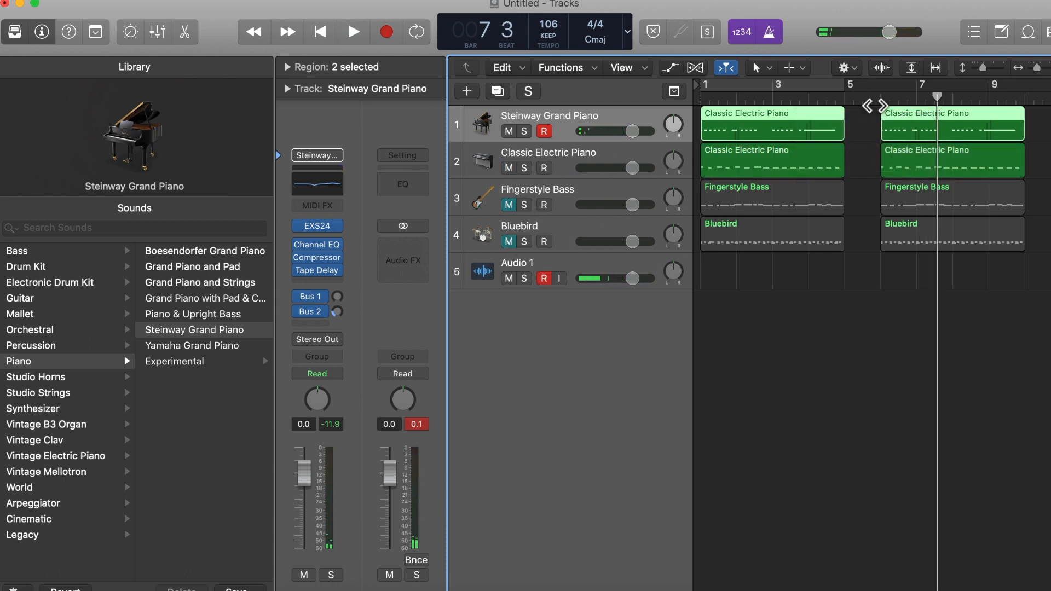
{"action": "left_click", "coordinate": [702, 86]}
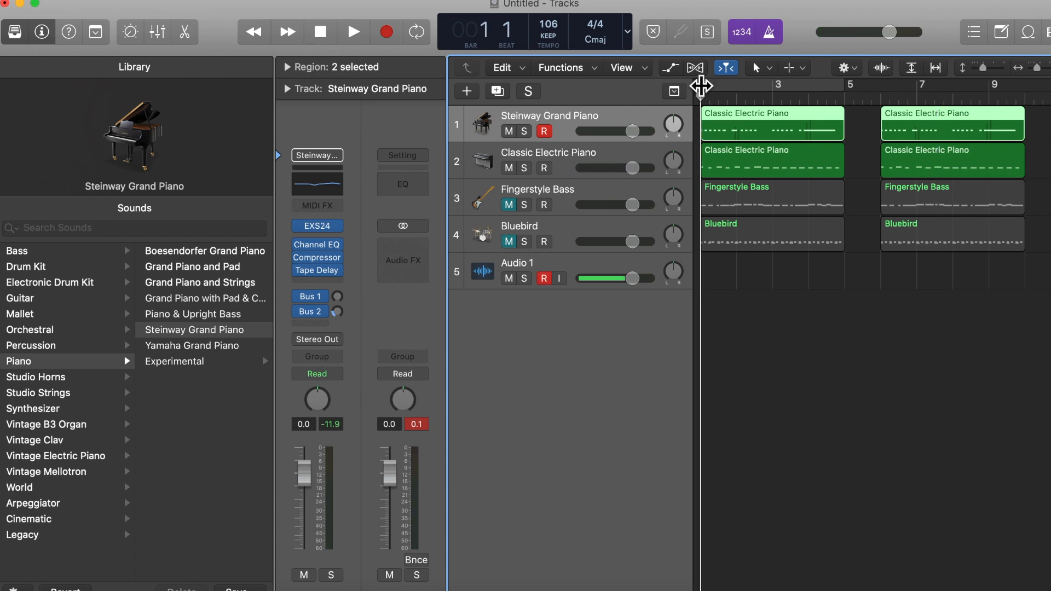
{"action": "left_click", "coordinate": [509, 132]}
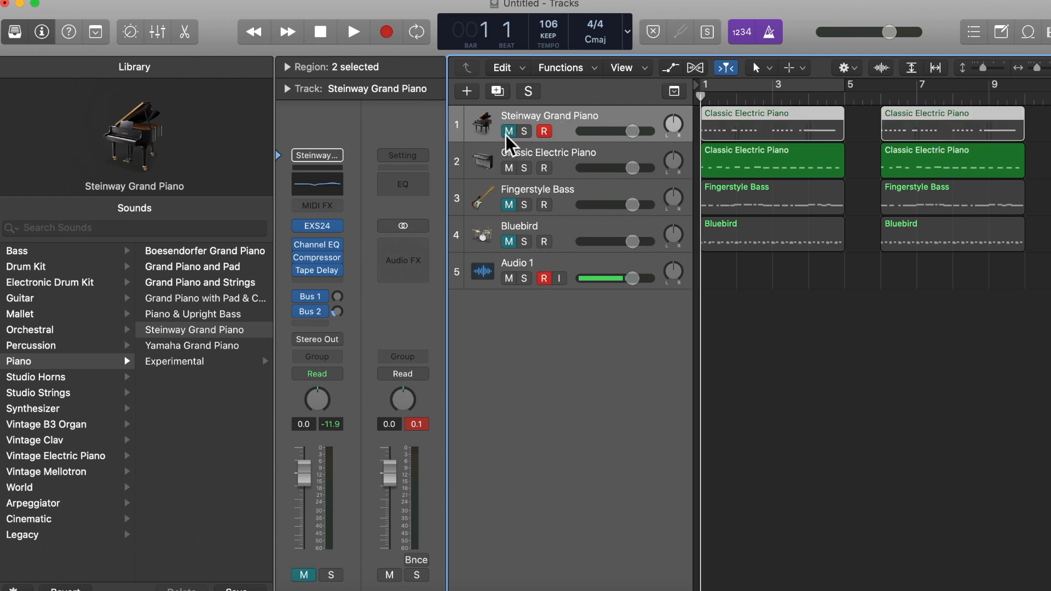
{"action": "key", "text": "space"}
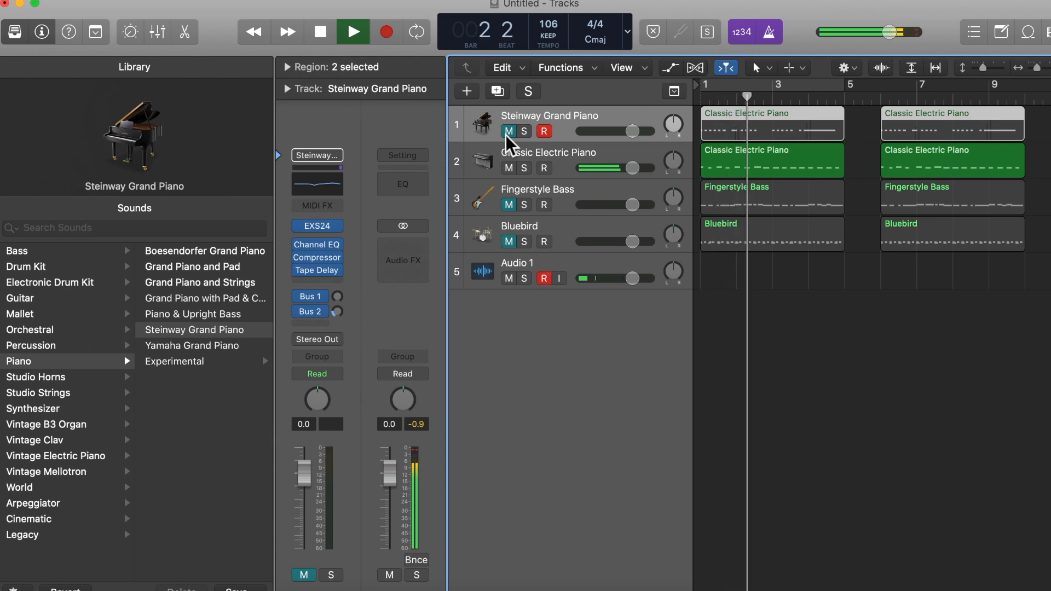
{"action": "key", "text": "space"}
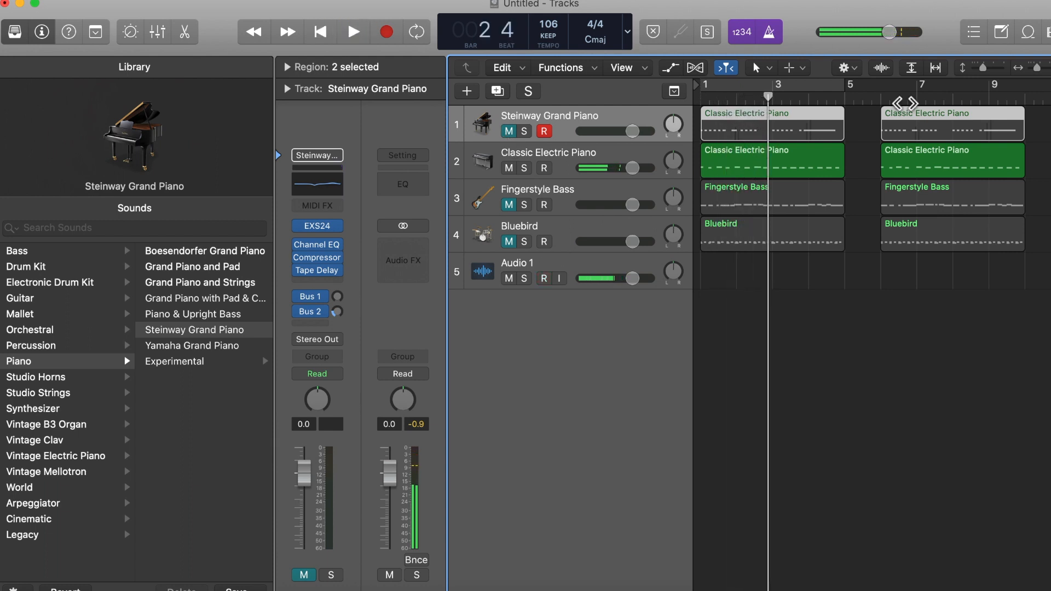
- Listen to the second Classic Electric Piano region, starting from just before bar 6
{"action": "left_click", "coordinate": [870, 112]}
{"action": "key", "text": "space"}
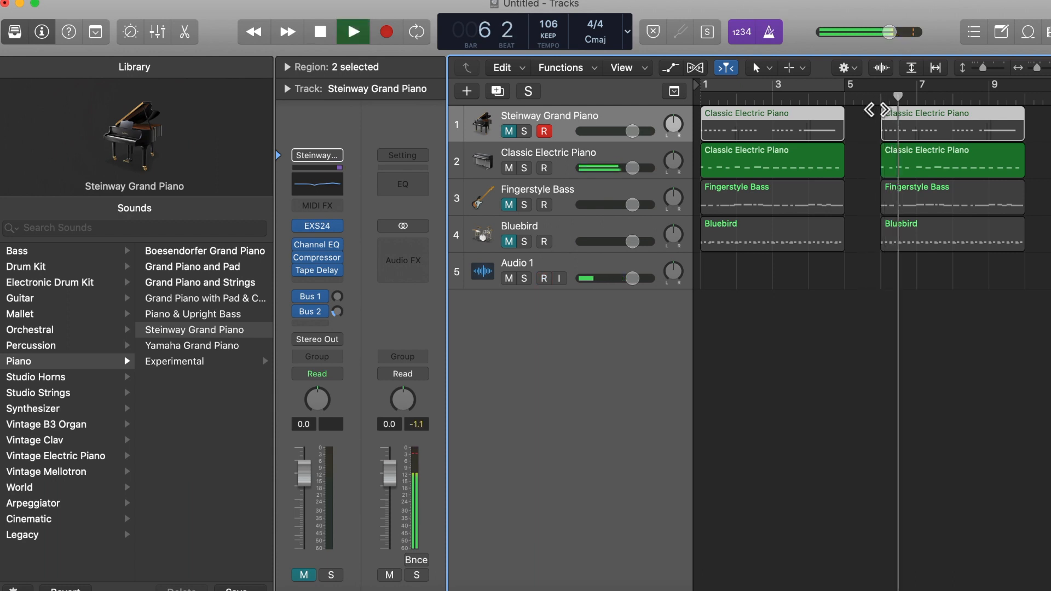
{"action": "key", "text": "space"}
- Open the second electric piano region in the Piano Roll and move the third note of bar 6 later onto beat 3
{"action": "left_click", "coordinate": [915, 170]}
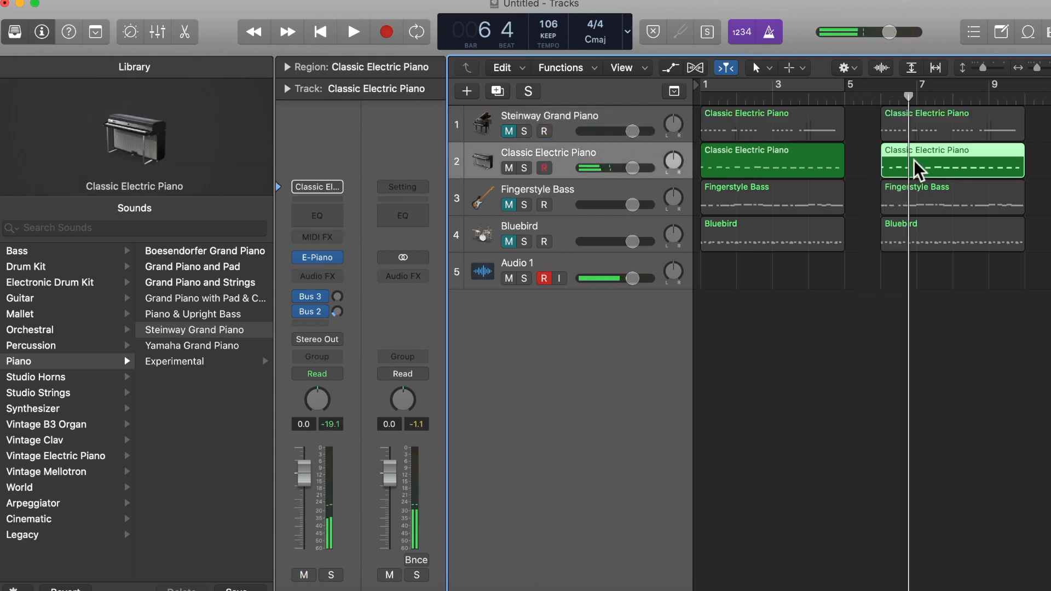
{"action": "double_click", "coordinate": [917, 167]}
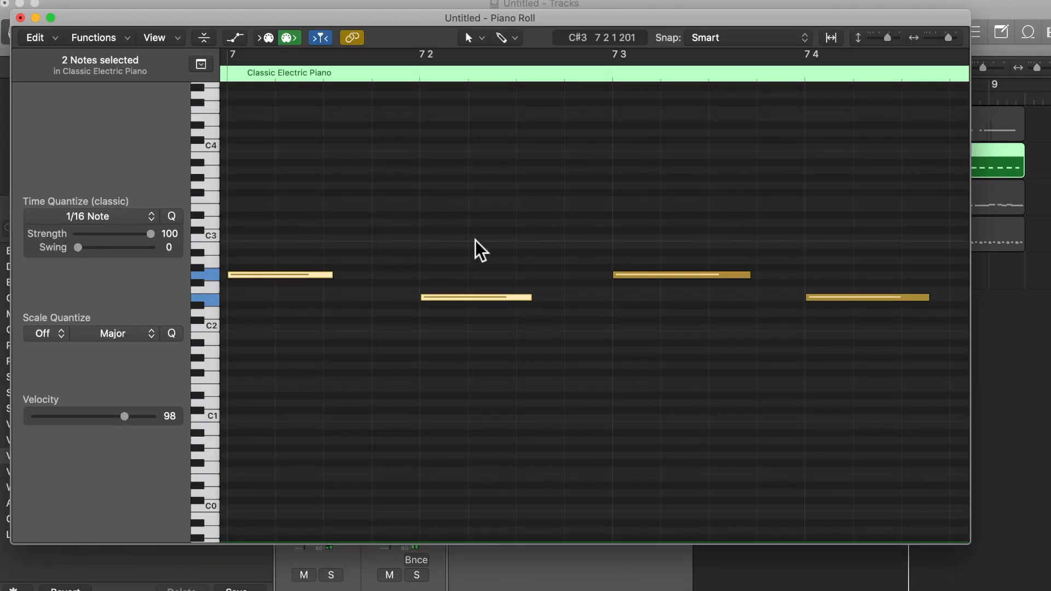
{"action": "scroll", "coordinate": [504, 256], "scroll_direction": "left", "scroll_amount": 8}
{"action": "scroll", "coordinate": [504, 255], "scroll_direction": "left", "scroll_amount": 10}
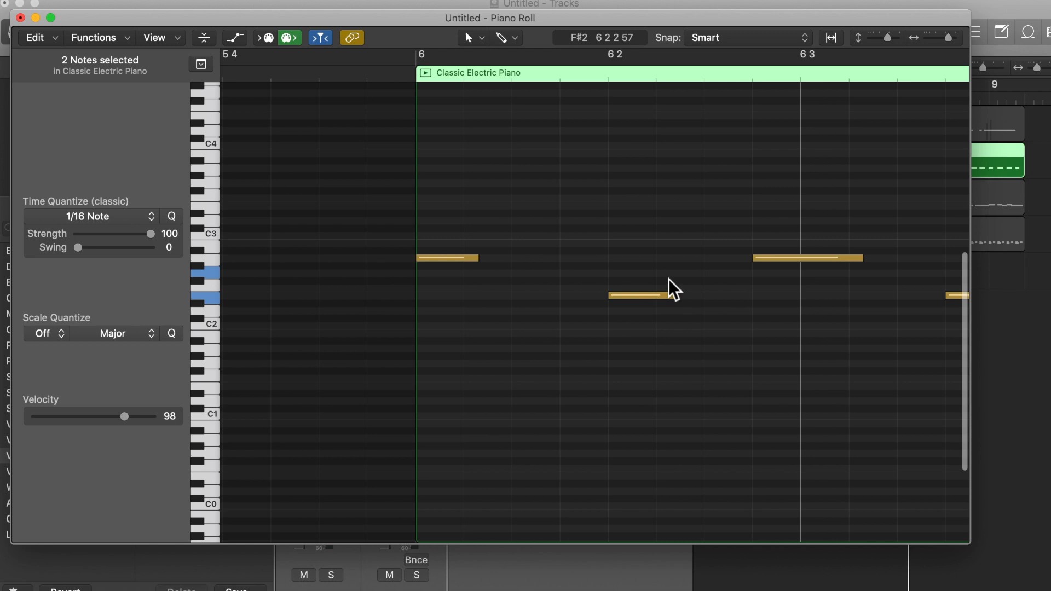
{"action": "left_click", "coordinate": [793, 258]}
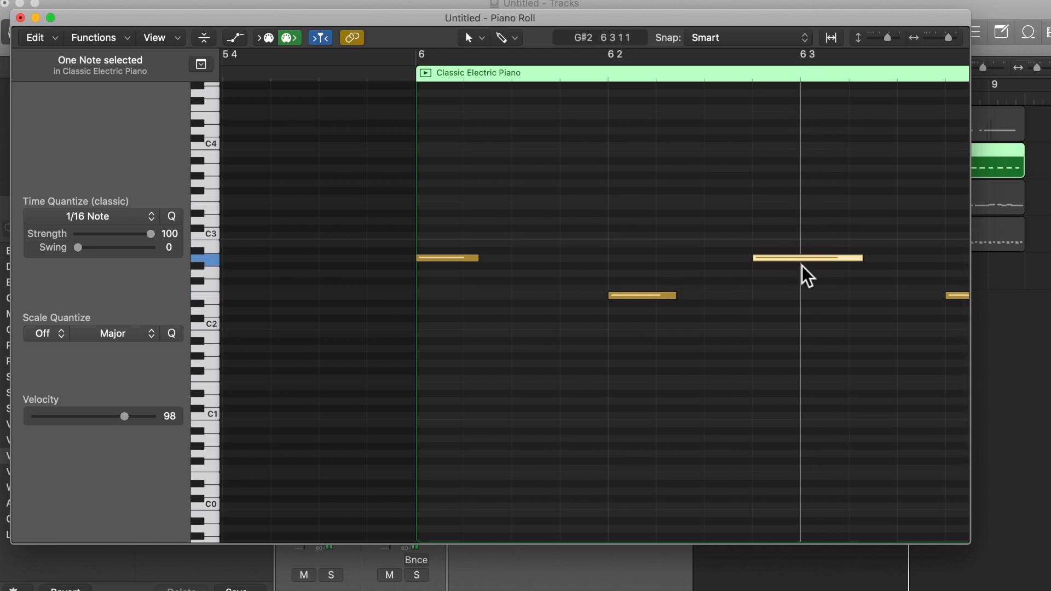
{"action": "mouse_move", "coordinate": [772, 268]}
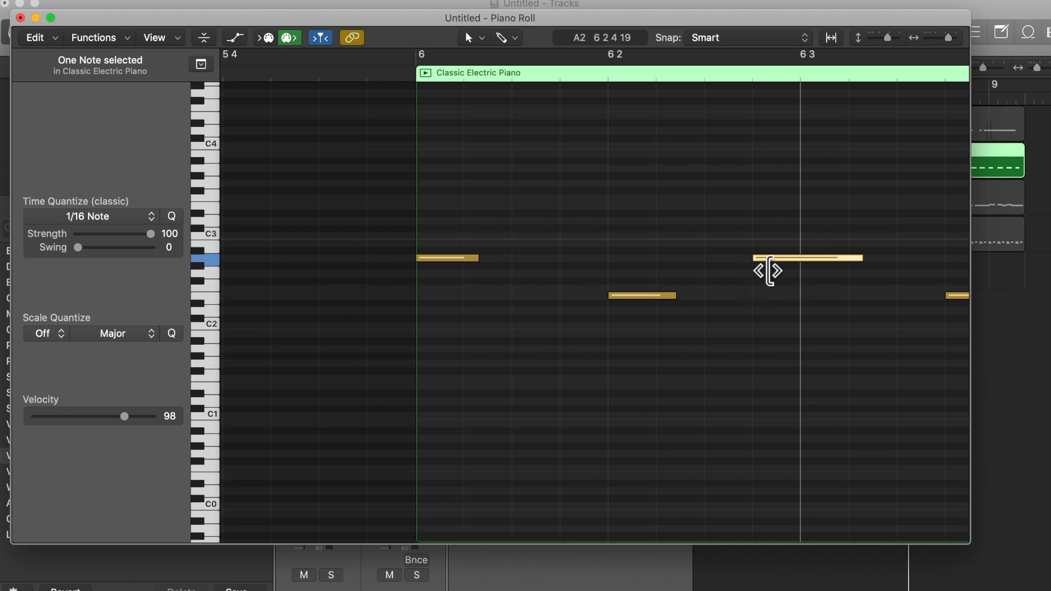
{"action": "left_click_drag", "start_coordinate": [769, 264], "coordinate": [813, 263]}
- Play the region from the end of bar 5 and move the fourth note of bar 6 later onto beat 4
{"action": "left_click", "coordinate": [378, 77]}
{"action": "key", "text": "space"}
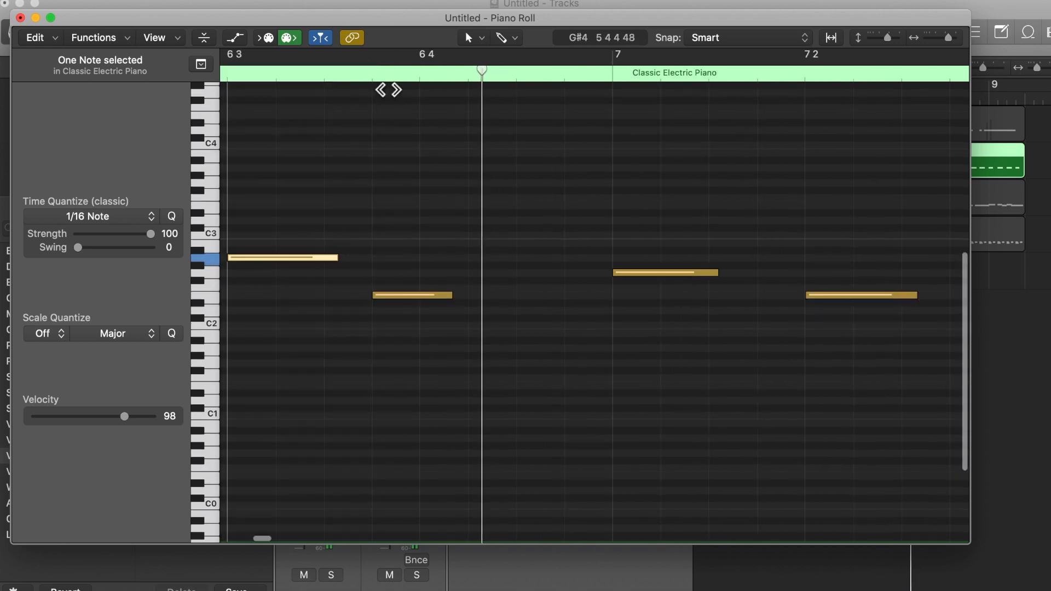
{"action": "left_click_drag", "start_coordinate": [411, 295], "coordinate": [454, 300]}
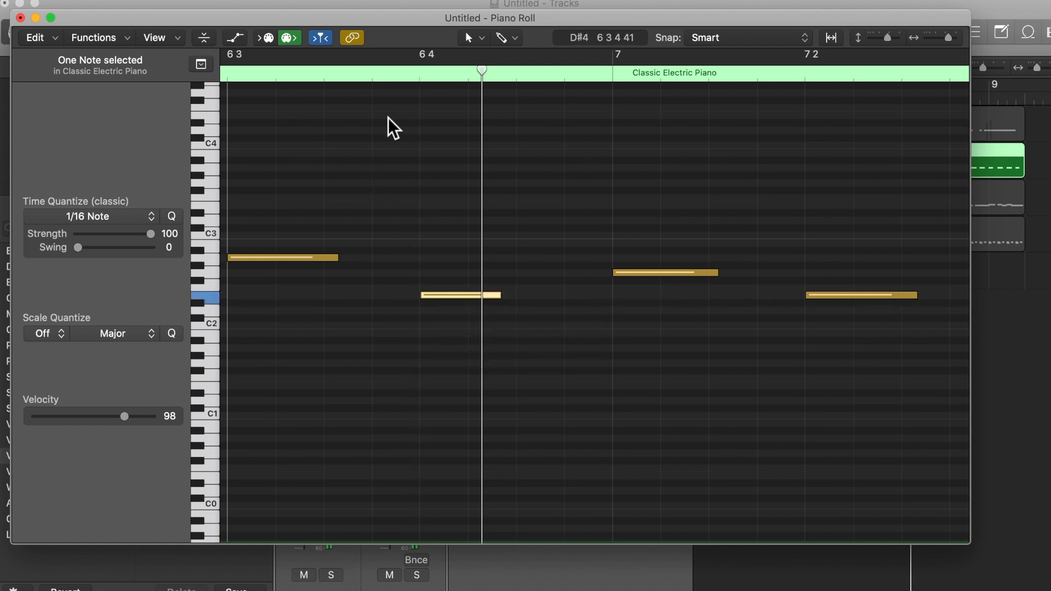
- Listen to the corrected electric piano region again from just before bar 6 into bar 9
{"action": "scroll", "coordinate": [340, 99], "scroll_direction": "left", "scroll_amount": 10}
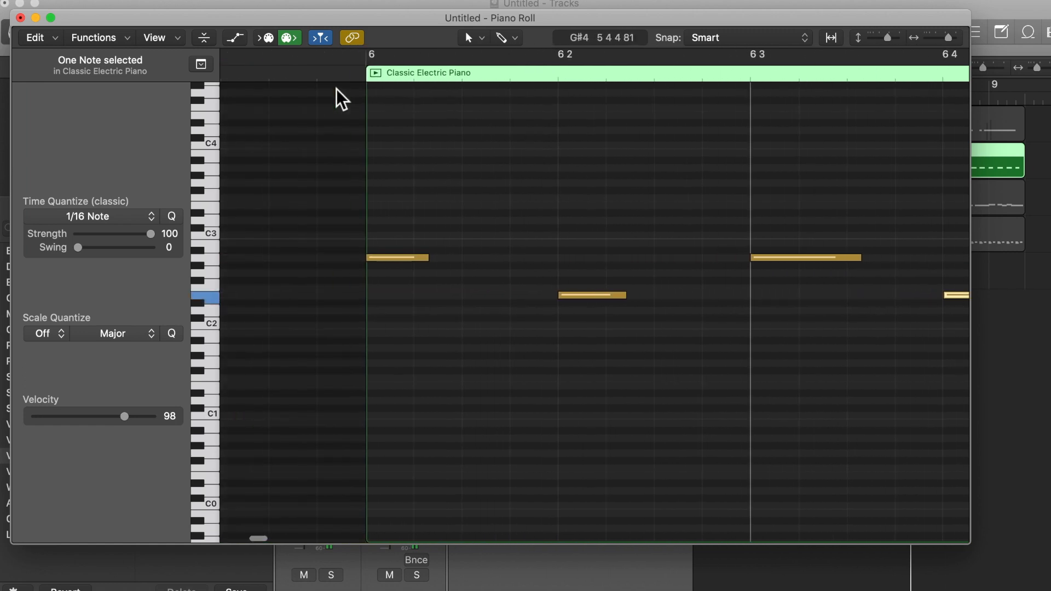
{"action": "key", "text": "space"}
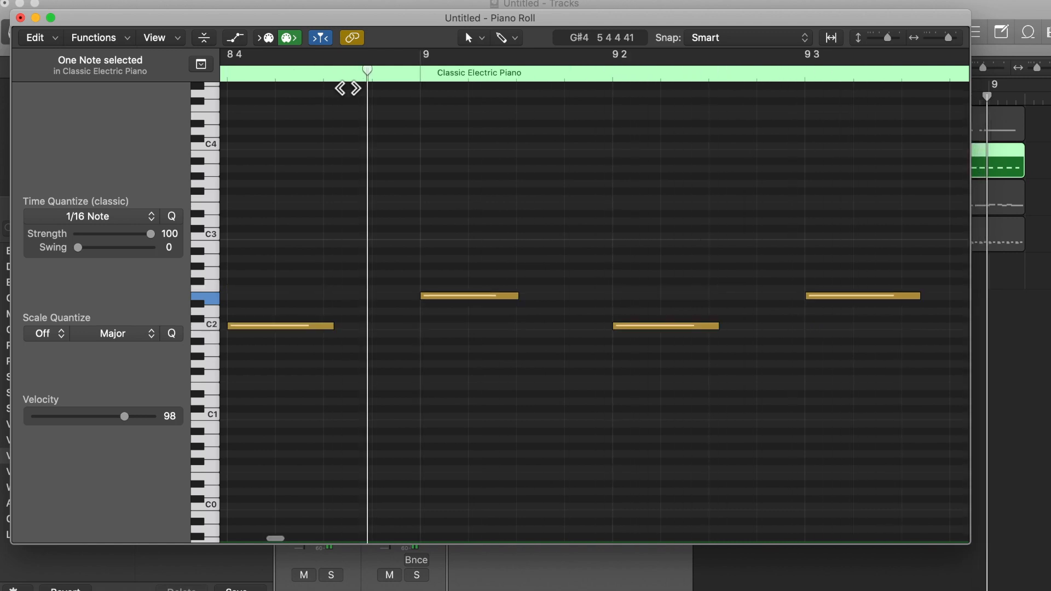
{"action": "key", "text": "space"}
- Close the Piano Roll and unmute the Fingerstyle Bass track
{"action": "left_click", "coordinate": [21, 17]}
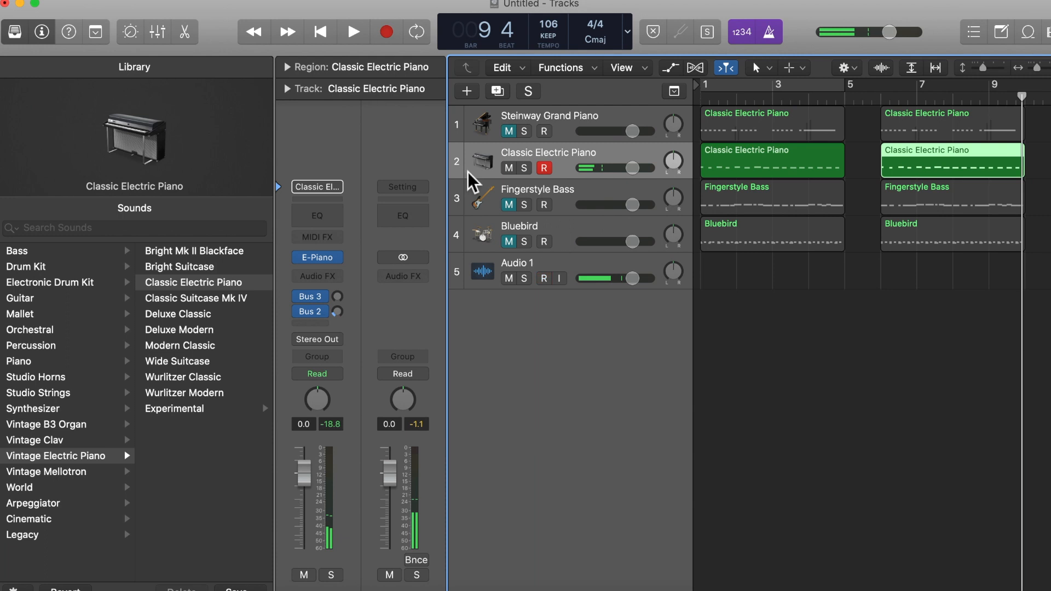
{"action": "left_click", "coordinate": [509, 204]}
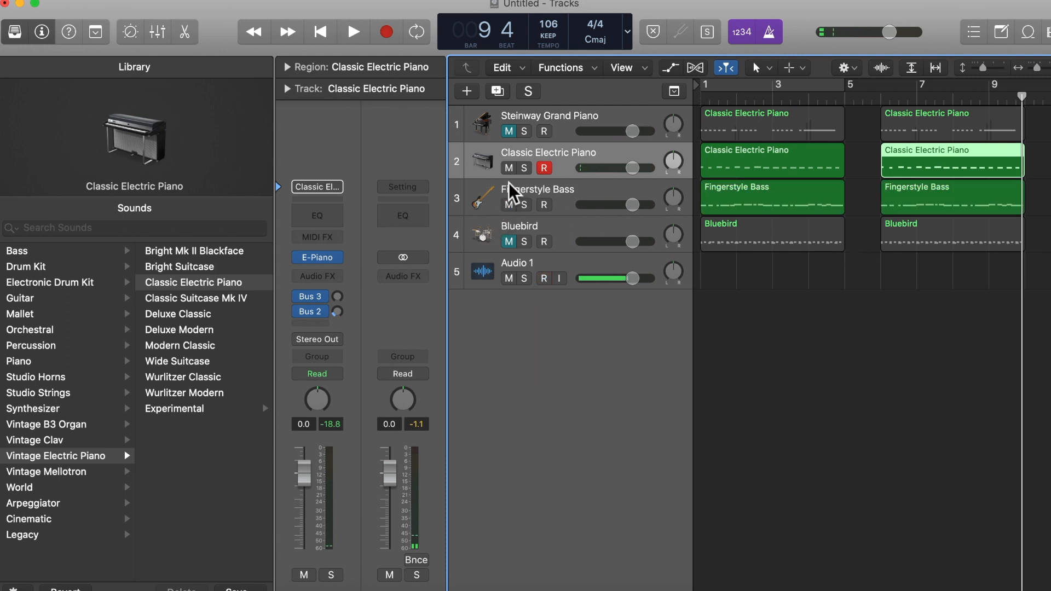
- Mute the Classic Electric Piano track and listen to the Fingerstyle Bass alone from bar 6 into bar 9
{"action": "left_click", "coordinate": [508, 168]}
{"action": "left_click", "coordinate": [881, 101]}
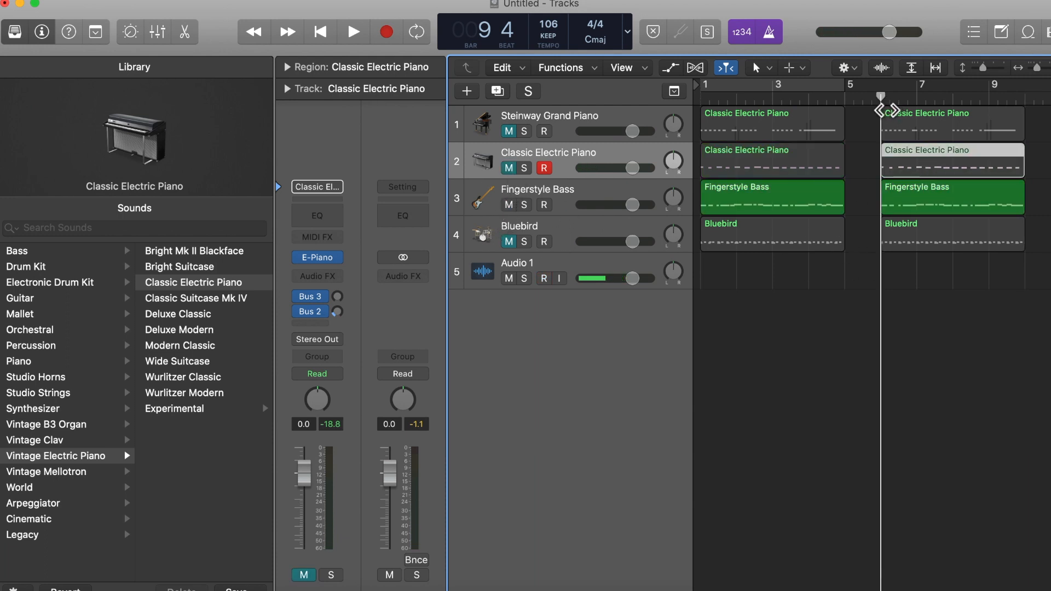
{"action": "key", "text": "space"}
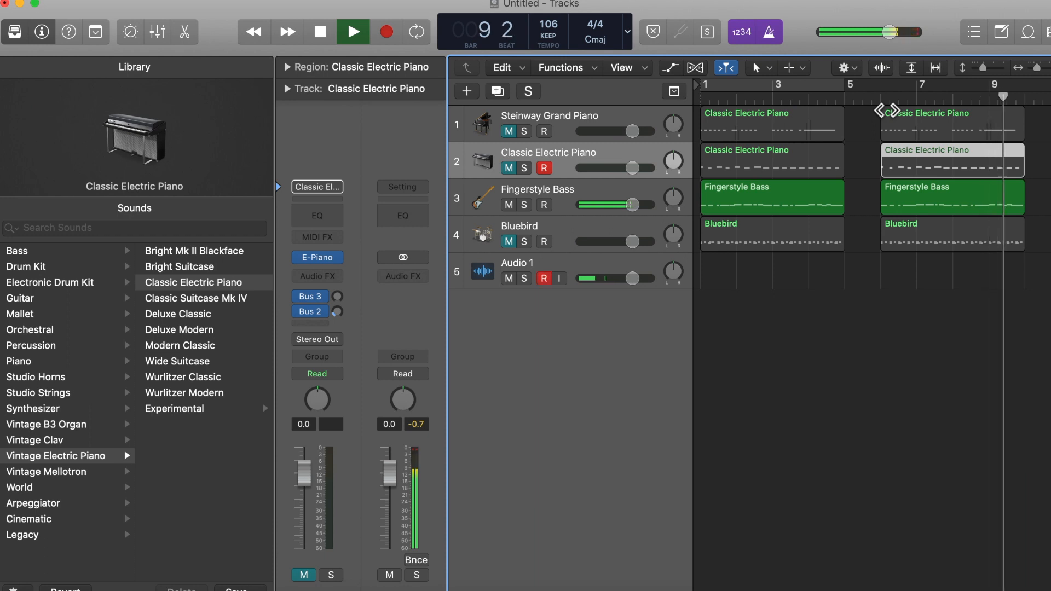
{"action": "key", "text": "space"}
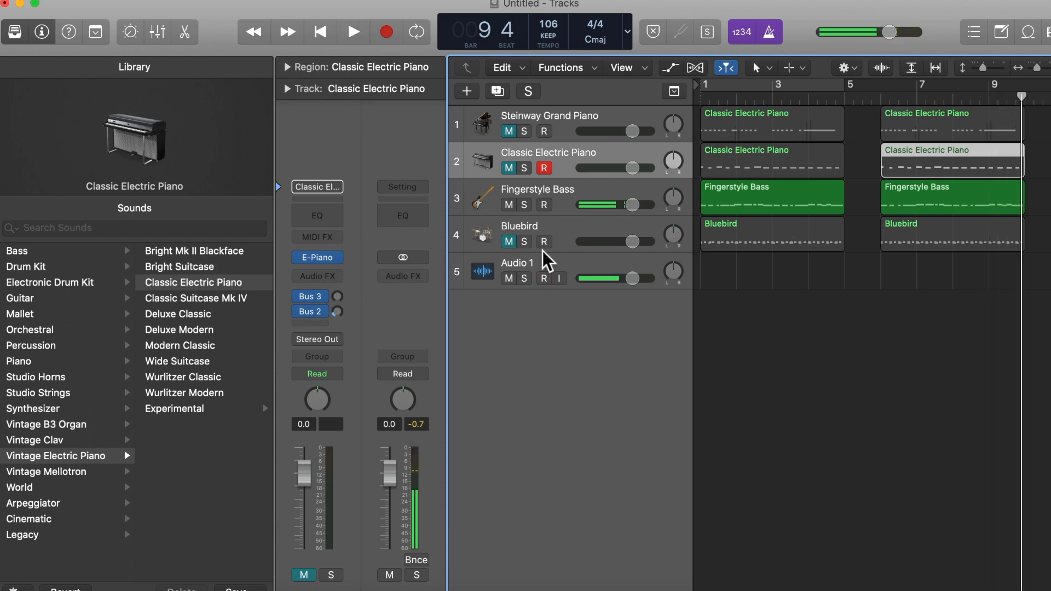
- Unmute the Bluebird drum track and listen to it together with the bass from bar 6 into bar 9
{"action": "left_click", "coordinate": [509, 241]}
{"action": "left_click", "coordinate": [884, 111]}
{"action": "key", "text": "space"}
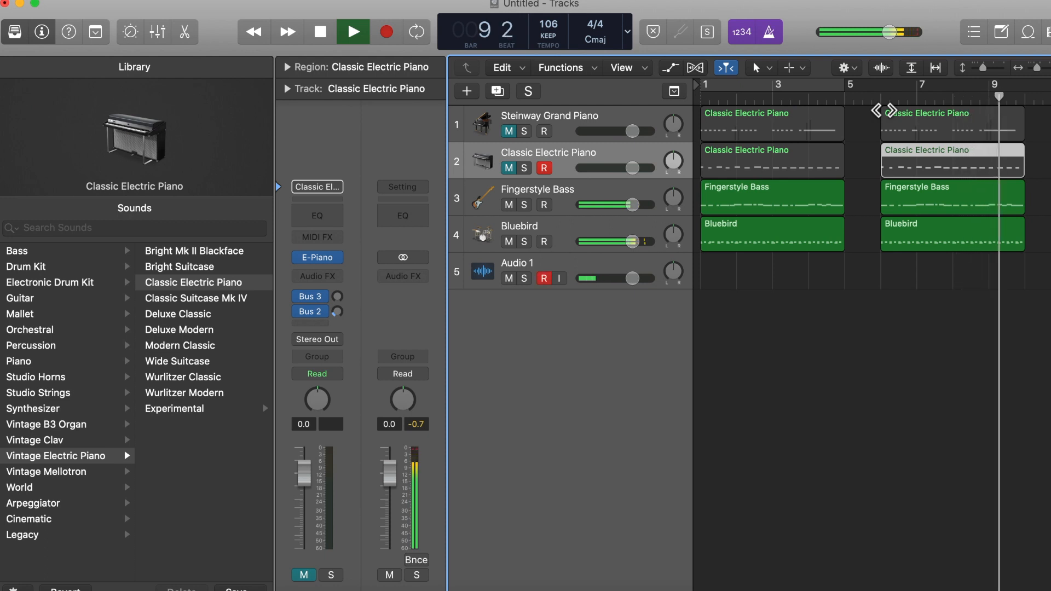
{"action": "key", "text": "space"}
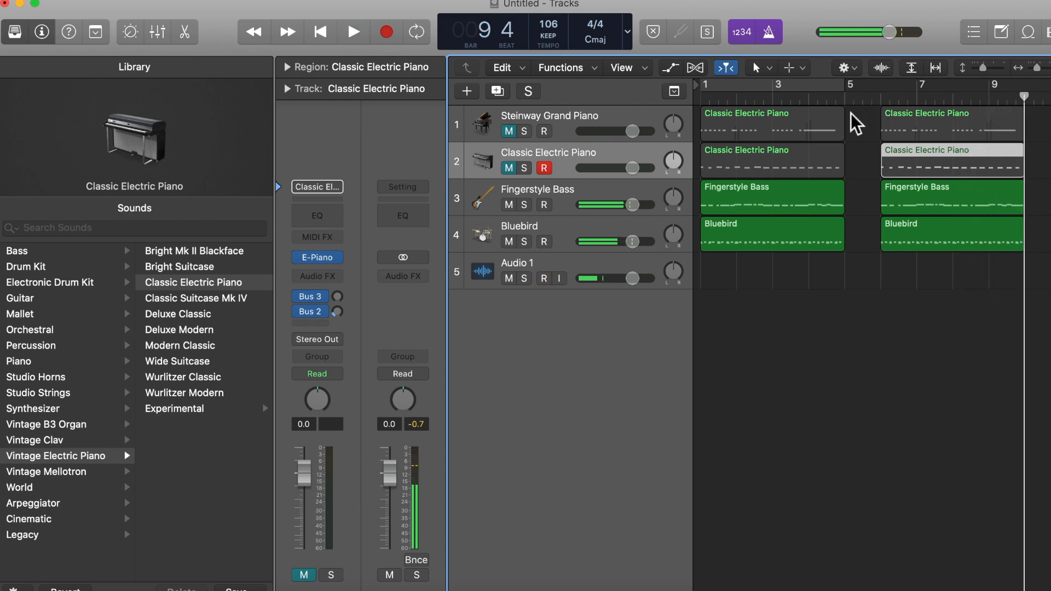
- Unmute the Steinway Grand Piano and Classic Electric Piano tracks and play the whole arrangement from bar 1
{"action": "left_click", "coordinate": [508, 131]}
{"action": "left_click", "coordinate": [506, 168]}
{"action": "key", "text": "Return"}
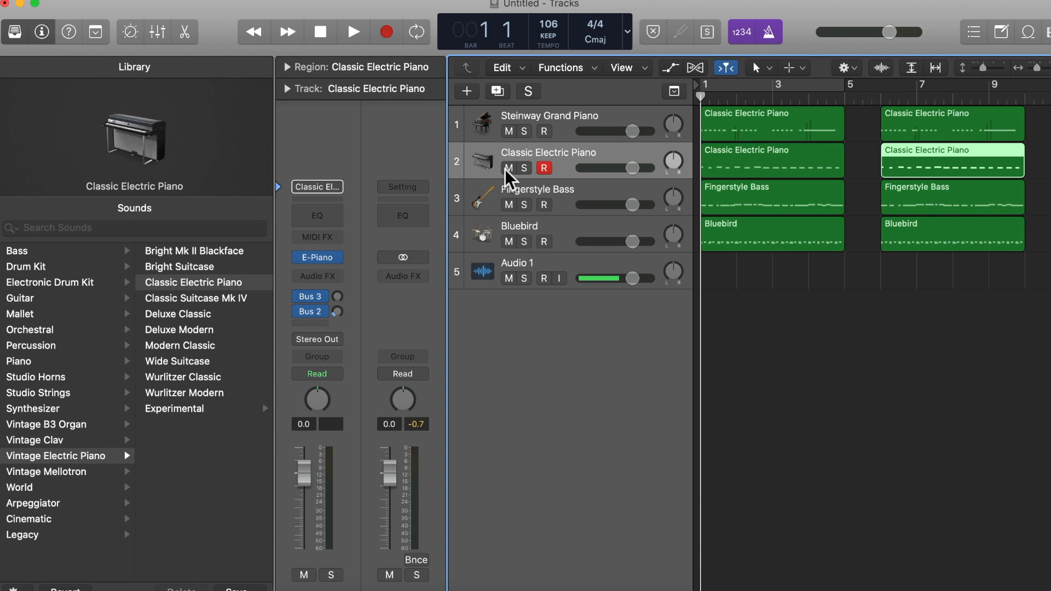
{"action": "key", "text": "space"}
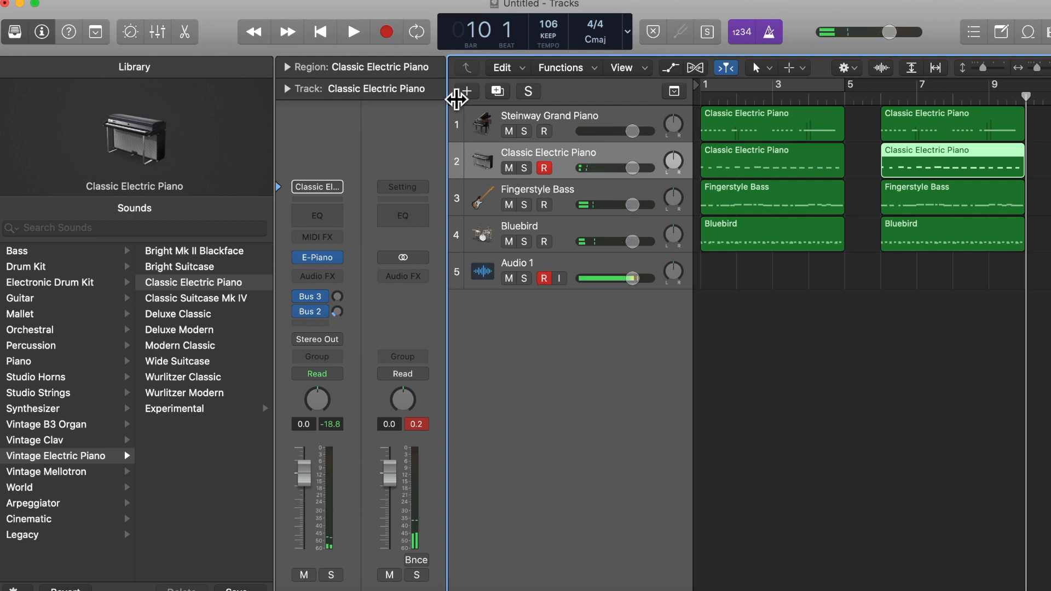
- Review all notes of the second Steinway Grand Piano region in the Piano Roll, and select the second region on the Classic Electric Piano track
{"action": "double_click", "coordinate": [917, 119]}
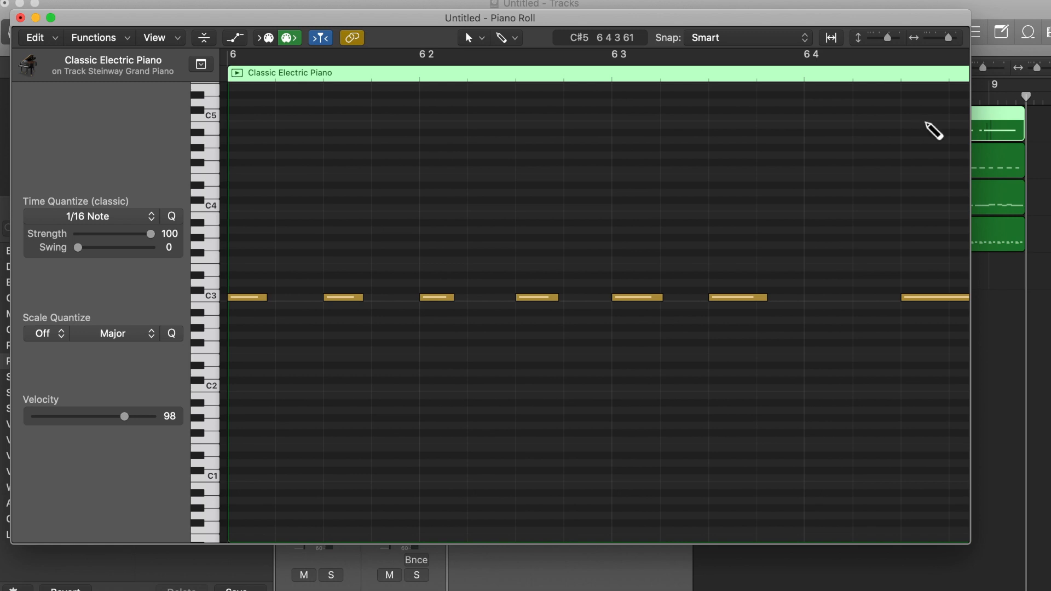
{"action": "key", "text": "super+a"}
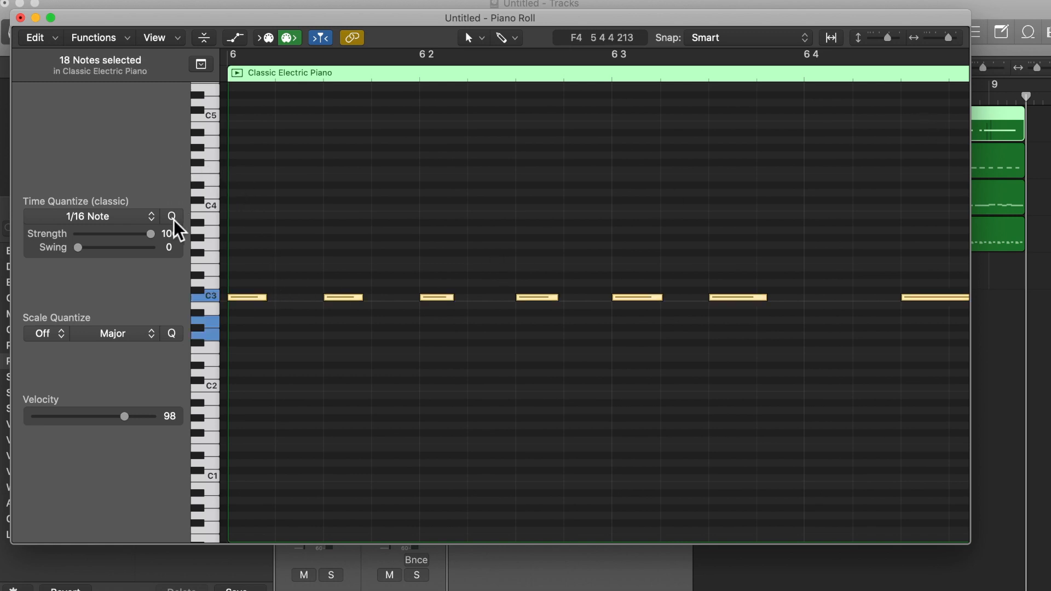
{"action": "left_click", "coordinate": [20, 17]}
{"action": "left_click", "coordinate": [944, 160]}
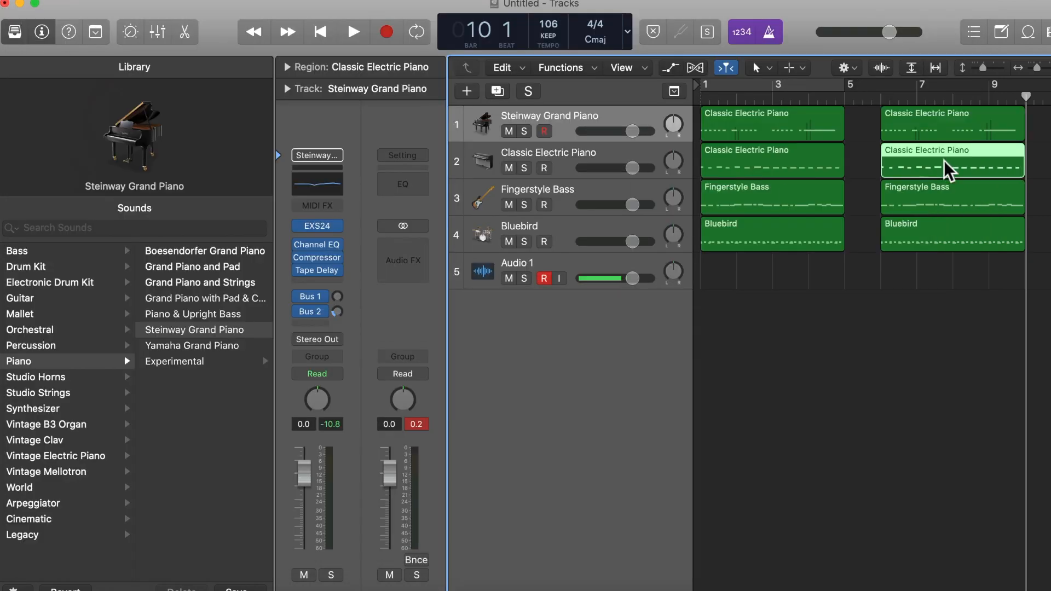